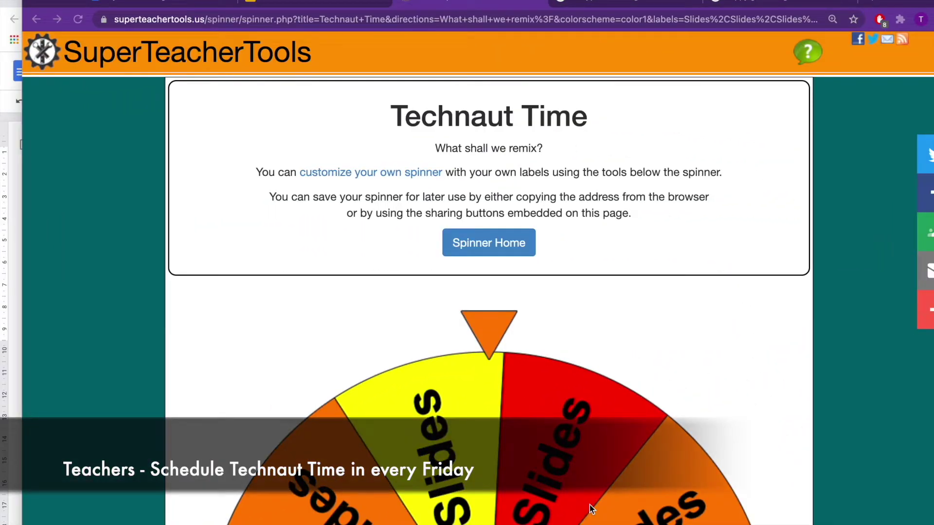
# Zoom the SuperTeacherTools page out so the whole spinner fits, and check its web address
pyautogui.scroll(-6, 632, 433)
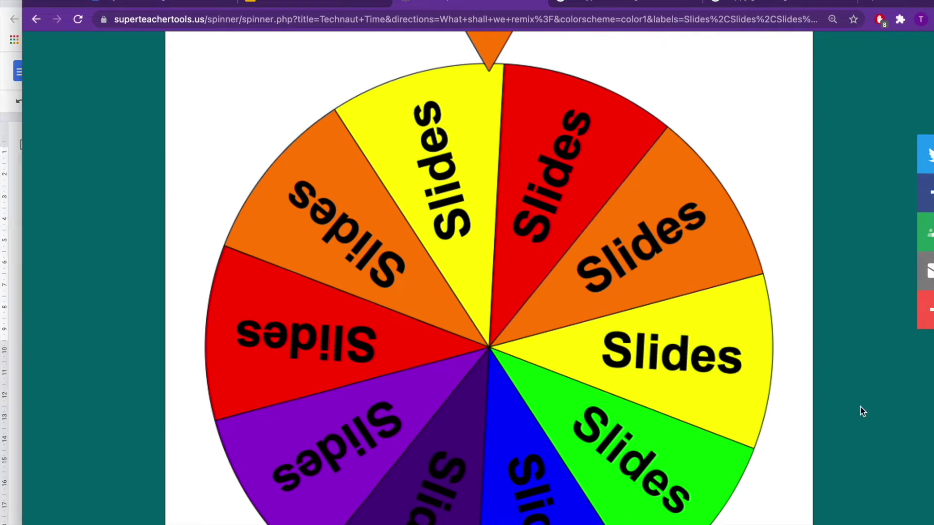
pyautogui.press('super+minus')
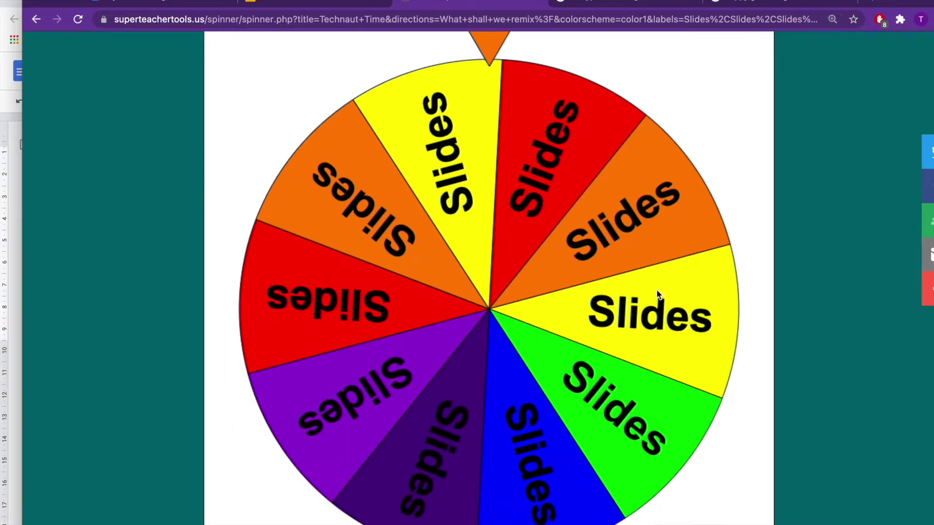
pyautogui.scroll(1, 657, 294)
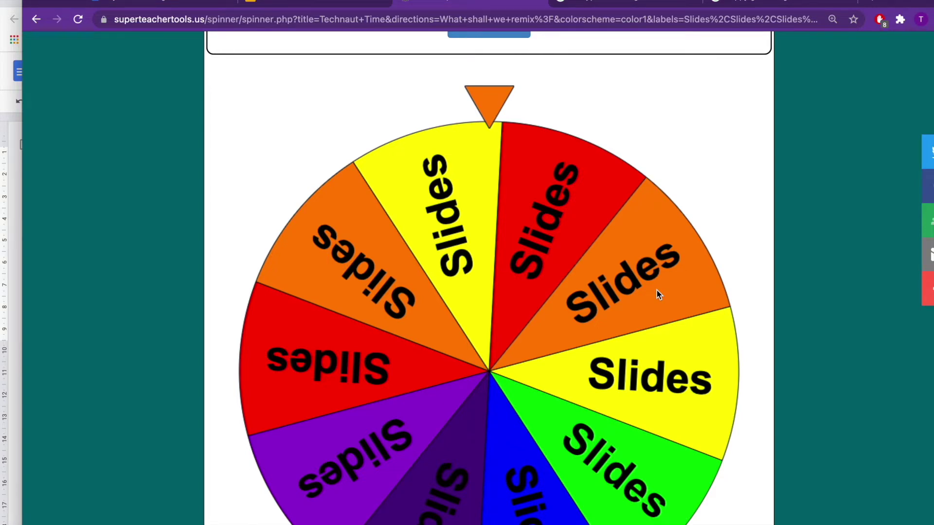
pyautogui.scroll(-1, 657, 294)
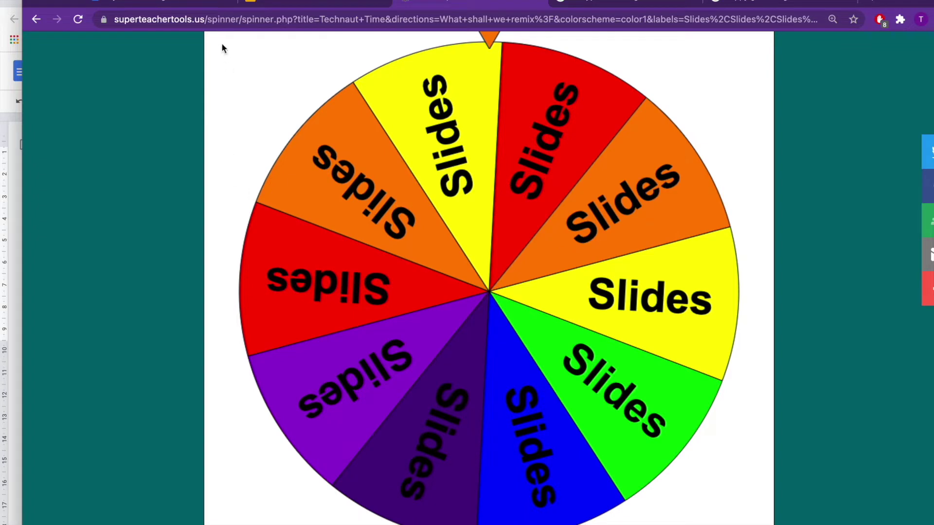
pyautogui.click(206, 22)
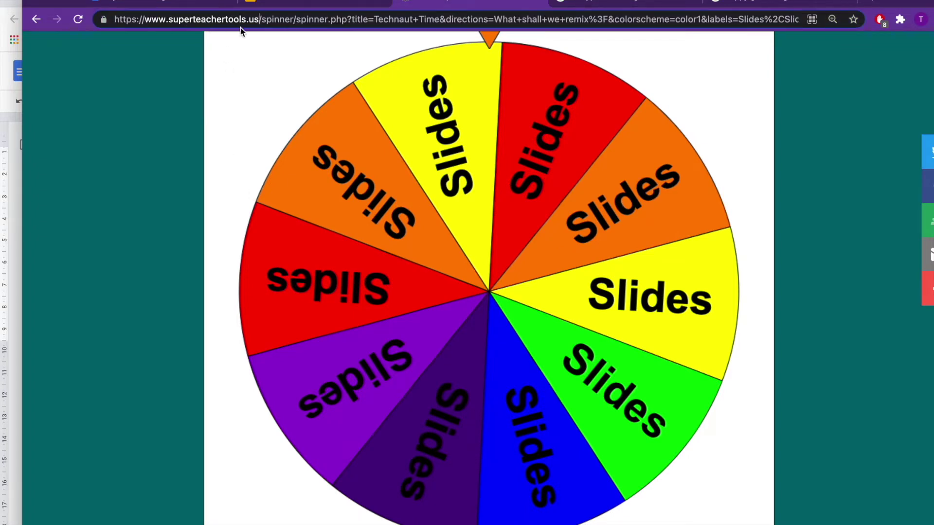
pyautogui.press('shift+super+Left')
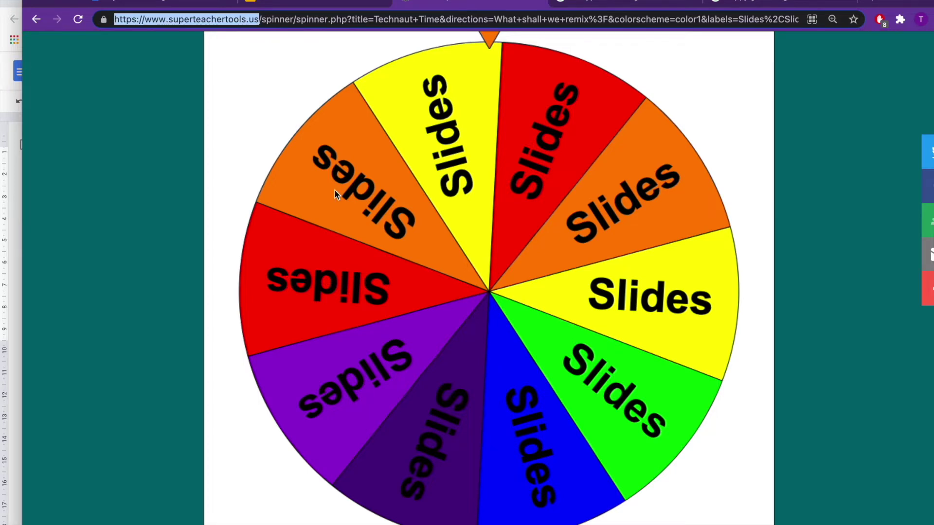
pyautogui.scroll(-7, 308, 256)
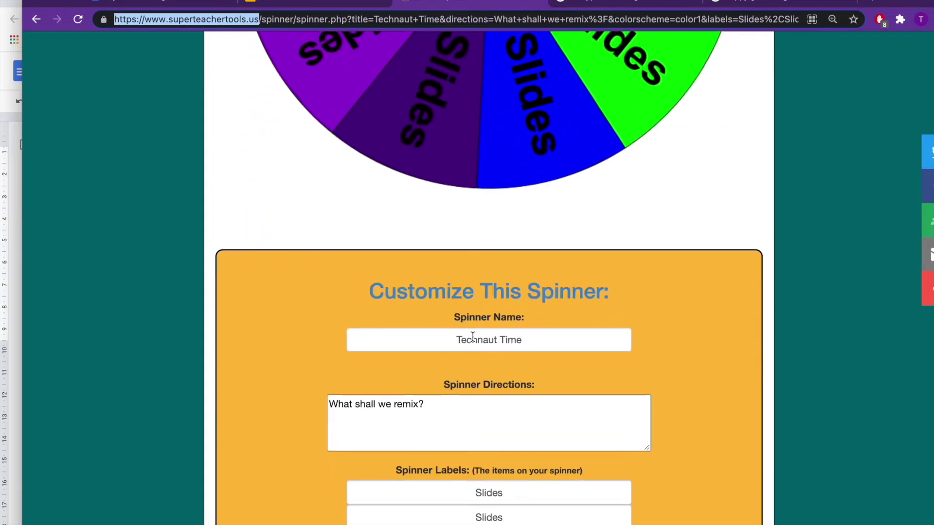
# Regenerate the Technaut Time spinner from its Spinner Name and Directions settings
pyautogui.click(500, 345)
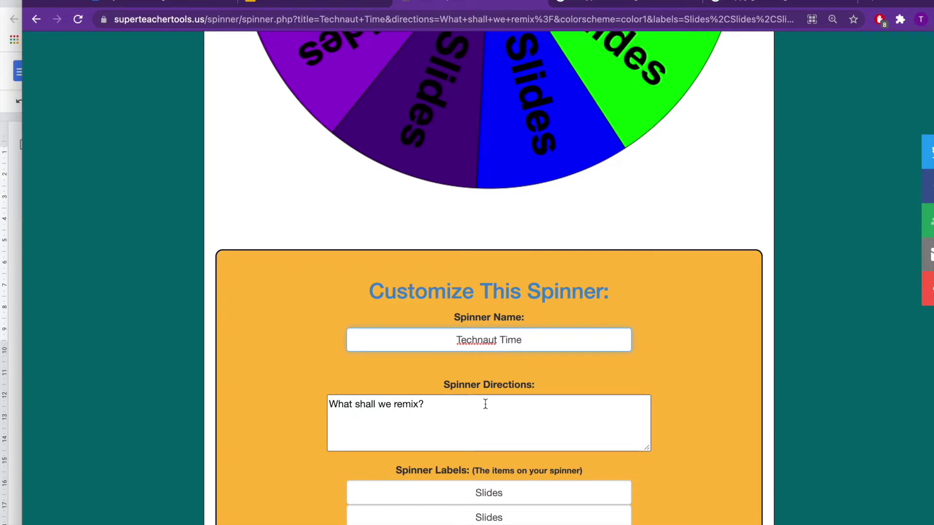
pyautogui.click(448, 410)
pyautogui.scroll(-1, 449, 412)
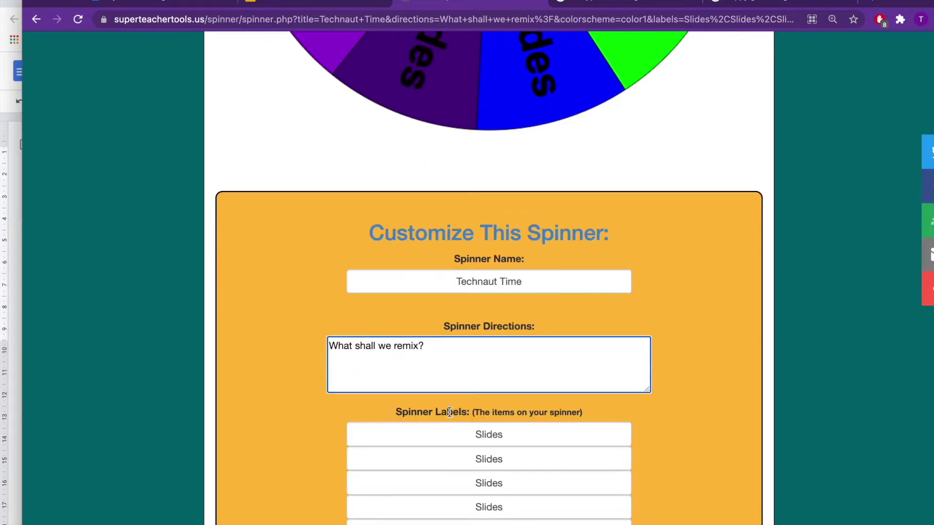
pyautogui.scroll(-2, 482, 370)
pyautogui.scroll(-8, 519, 484)
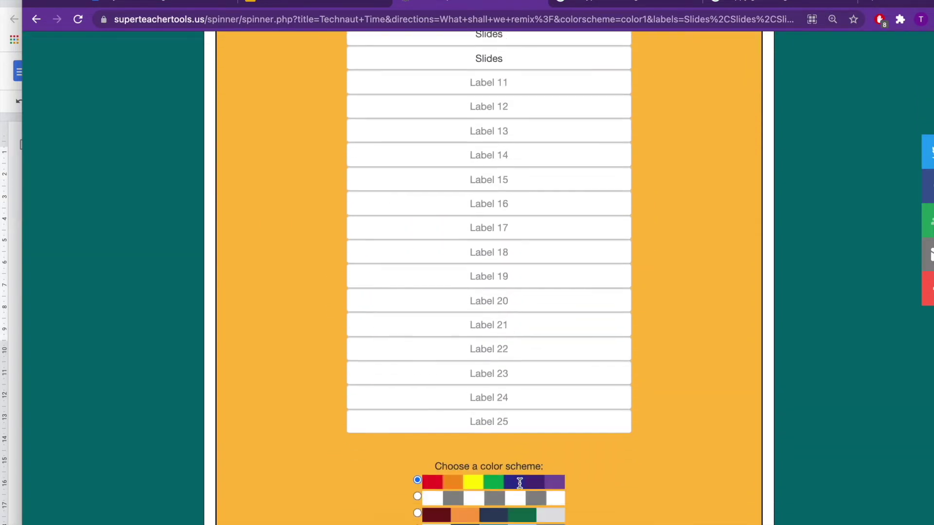
pyautogui.scroll(-1, 519, 483)
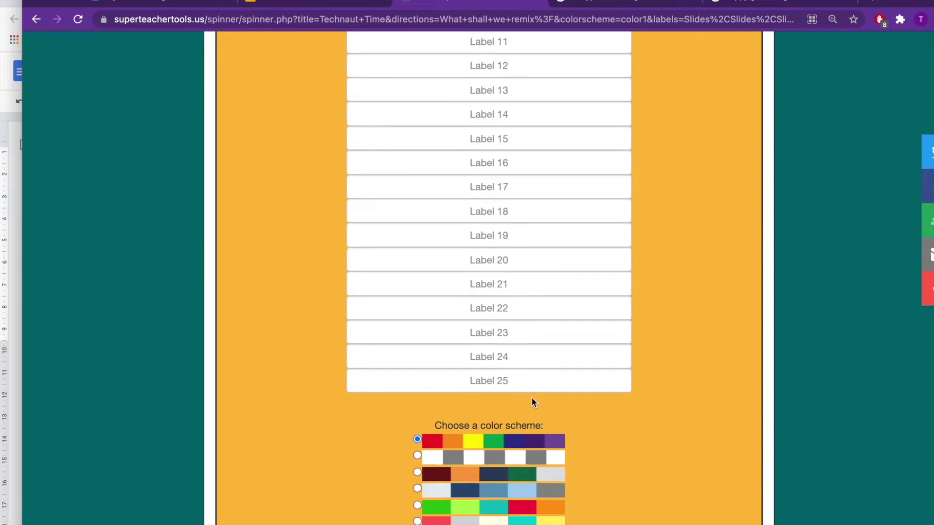
pyautogui.scroll(-2, 532, 402)
pyautogui.click(508, 484)
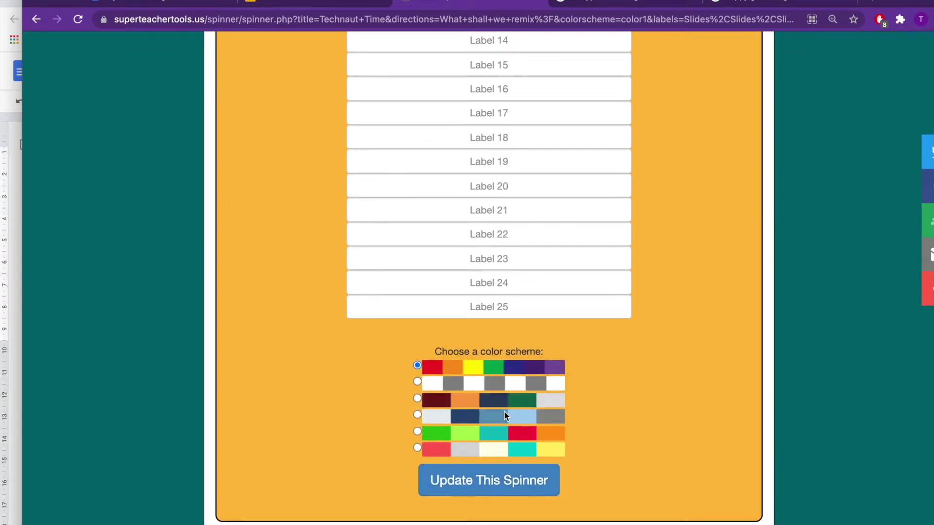
# Spin the wheel of Slides labels until it stops on a segment
pyautogui.scroll(-4, 511, 412)
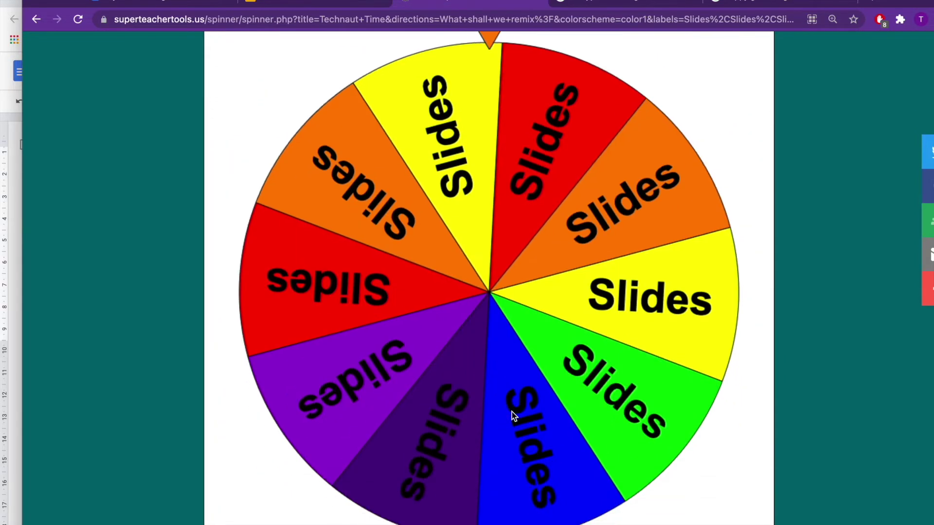
pyautogui.scroll(1, 511, 412)
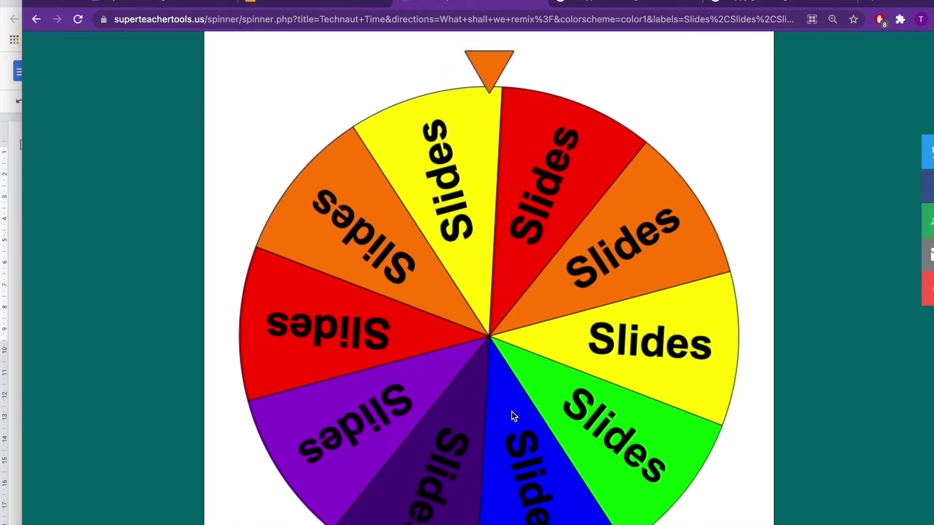
pyautogui.click(574, 205)
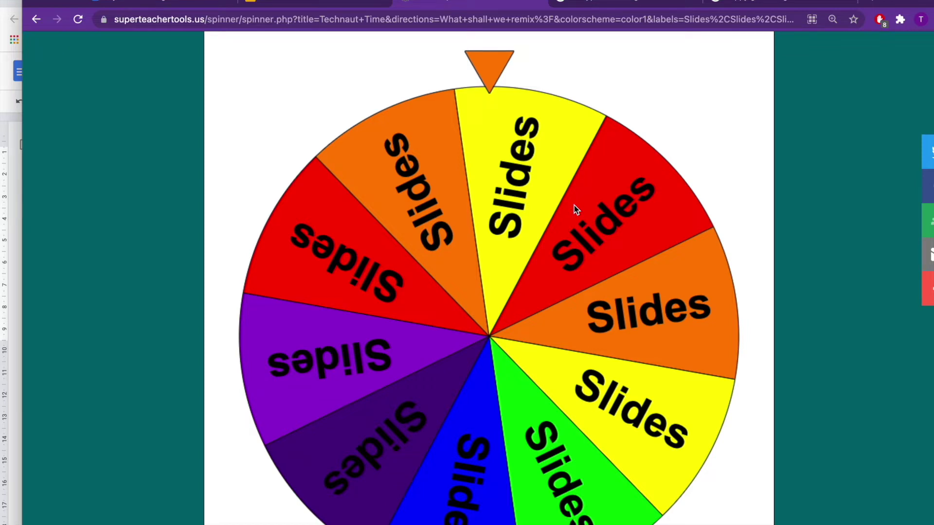
# Present slide 1's finished example of the Technaut Time deck as a slideshow
pyautogui.click(350, 3)
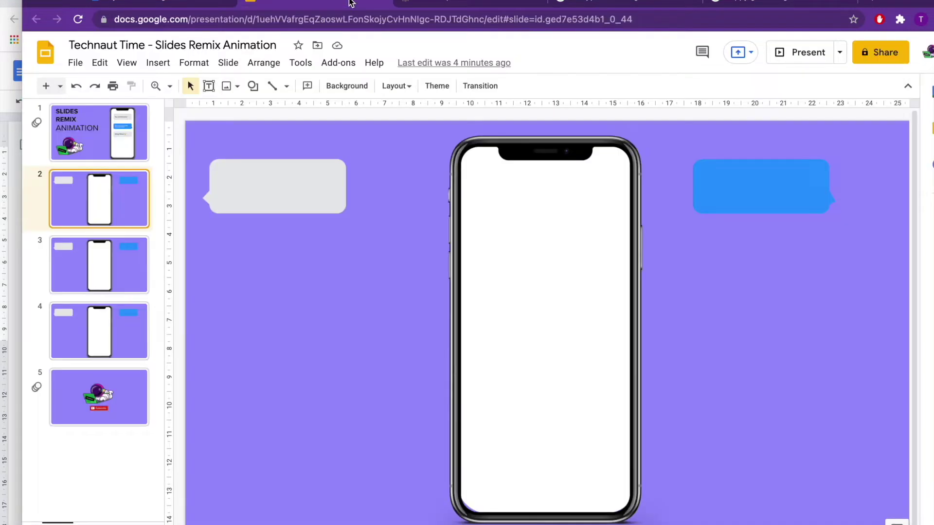
pyautogui.click(82, 134)
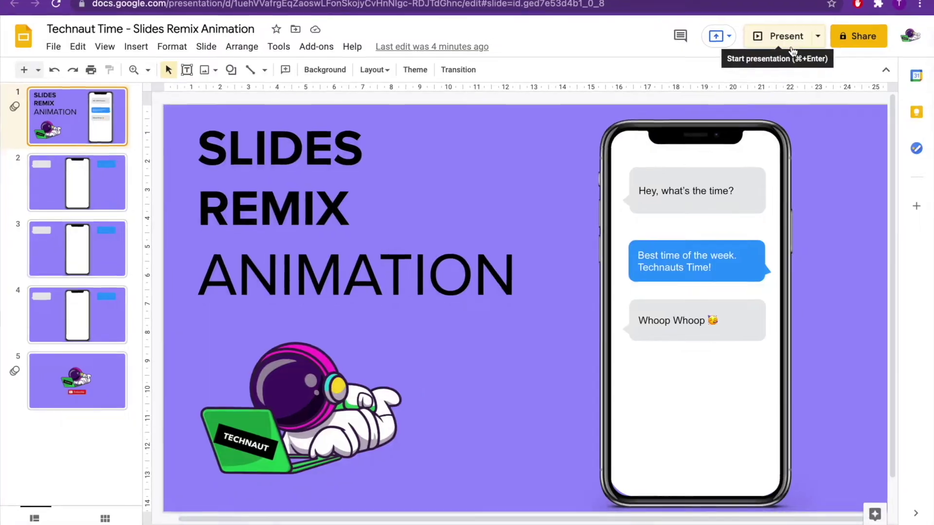
pyautogui.click(803, 52)
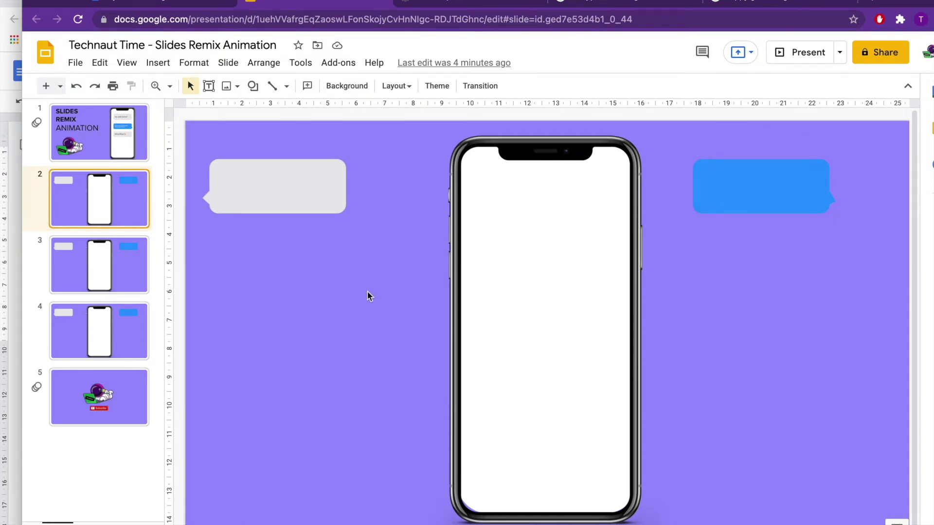
# Move the grey bubble onto the phone screen and type 'What day is it?' in it
pyautogui.moveTo(277, 197); pyautogui.dragTo(548, 212)
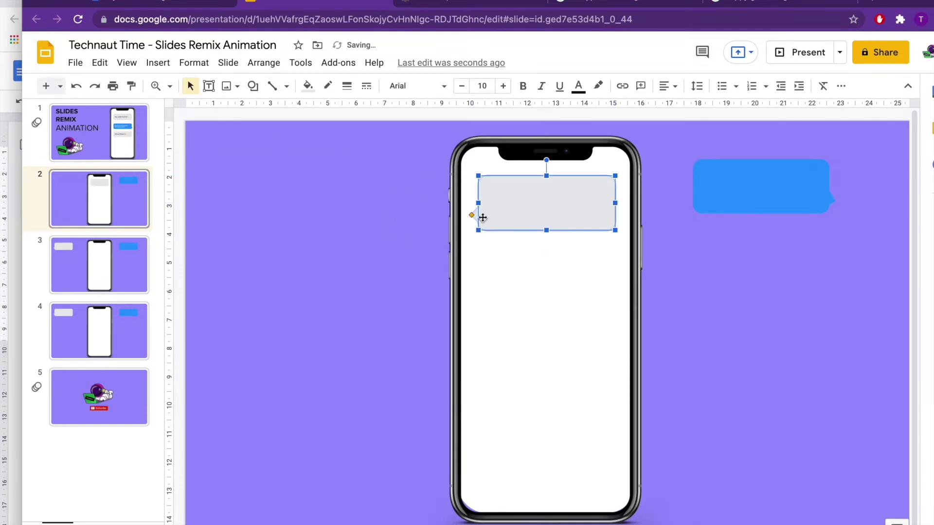
pyautogui.click(413, 252)
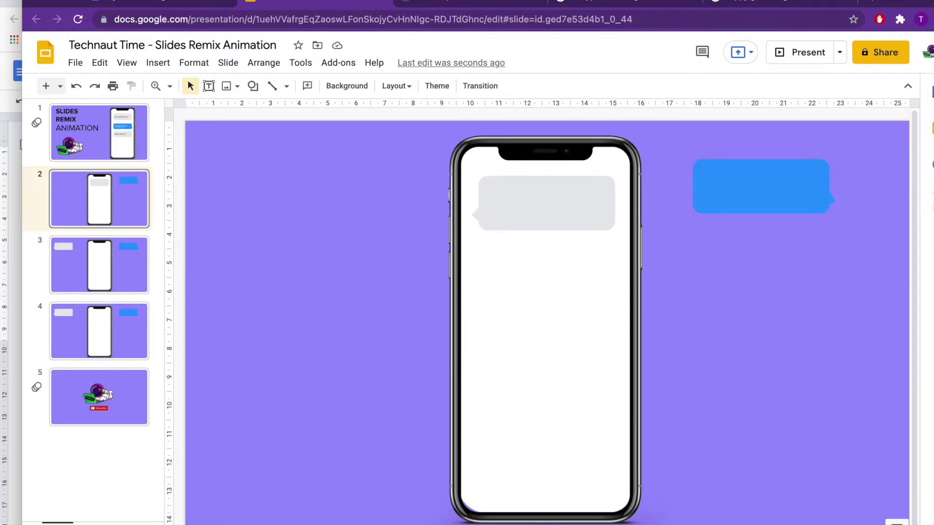
pyautogui.click(577, 202)
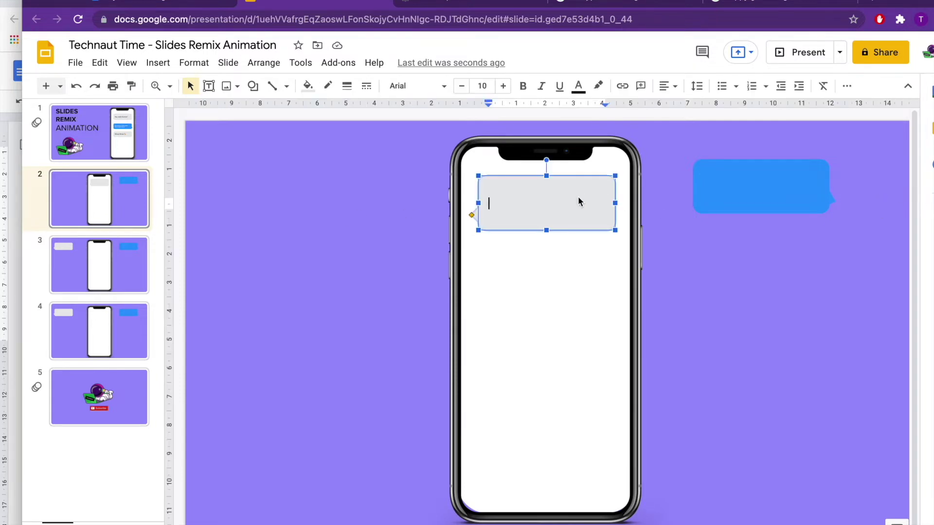
pyautogui.write('What day is it?')
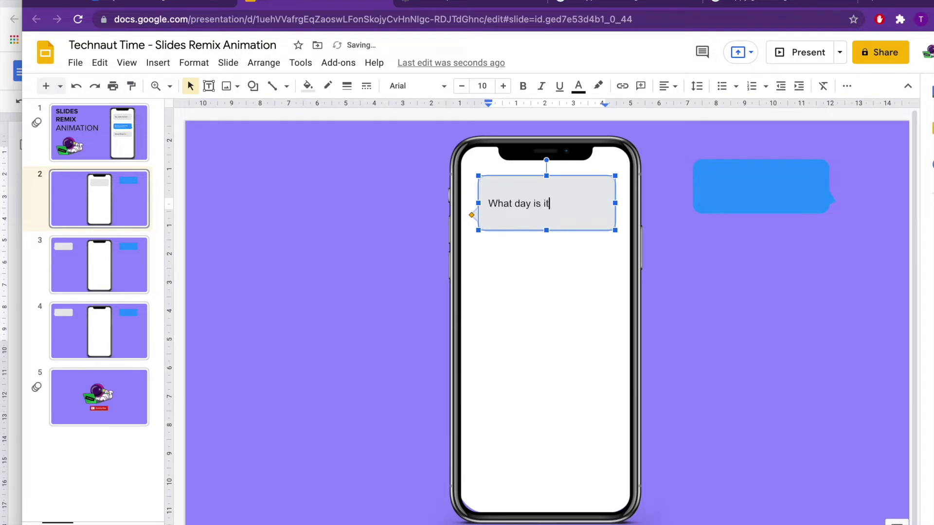
# Place the blue bubble below the grey one and type 'It's Friday!' in it
pyautogui.moveTo(761, 171); pyautogui.dragTo(558, 255)
pyautogui.click(558, 255)
pyautogui.write("IT's it")
pyautogui.press('BackSpace')
pyautogui.press('BackSpace')
pyautogui.press('BackSpace')
pyautogui.press('BackSpace')
pyautogui.press('BackSpace')
pyautogui.press('BackSpace')
pyautogui.write("T'")
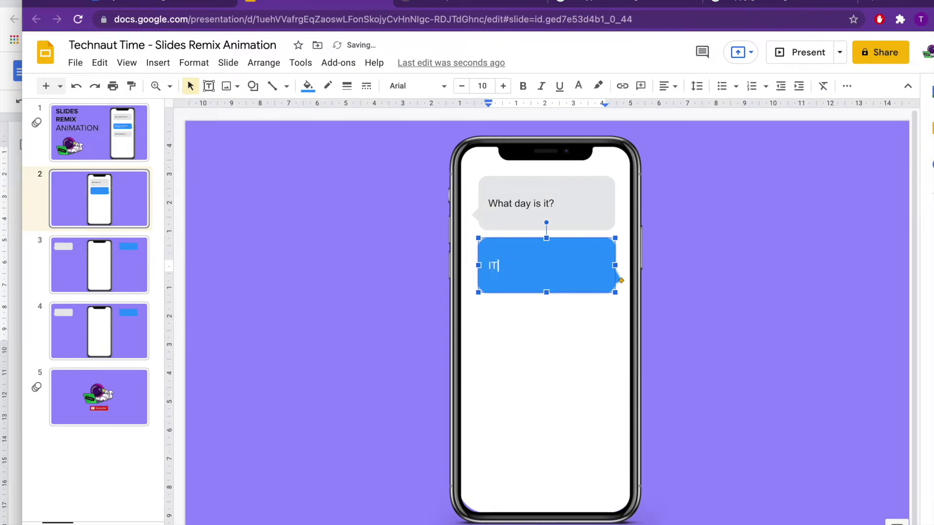
pyautogui.press('BackSpace')
pyautogui.press('BackSpace')
pyautogui.write("t's Friday!")
pyautogui.click(681, 250)
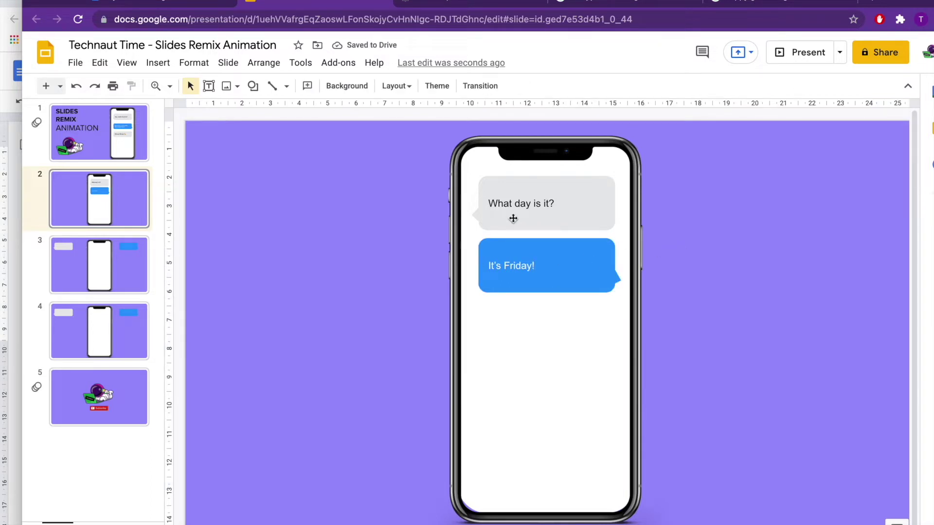
pyautogui.click(538, 266)
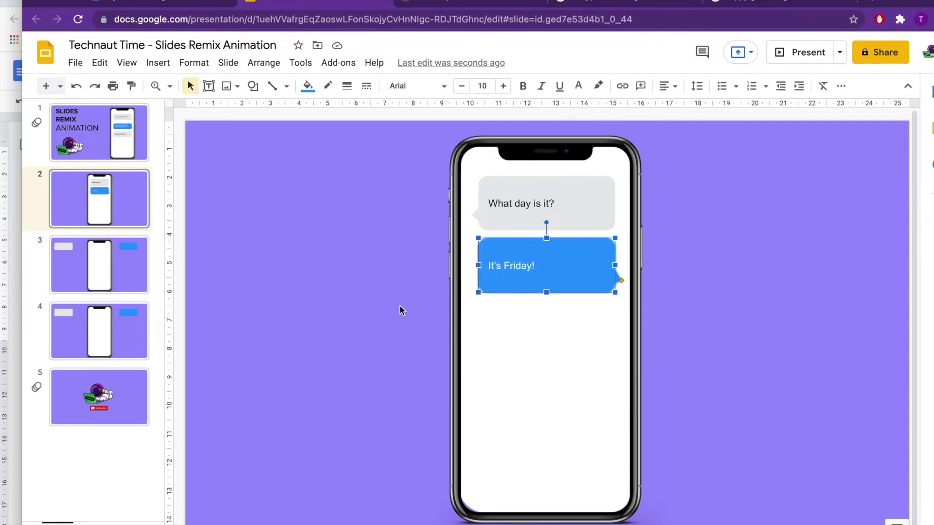
pyautogui.click(591, 10)
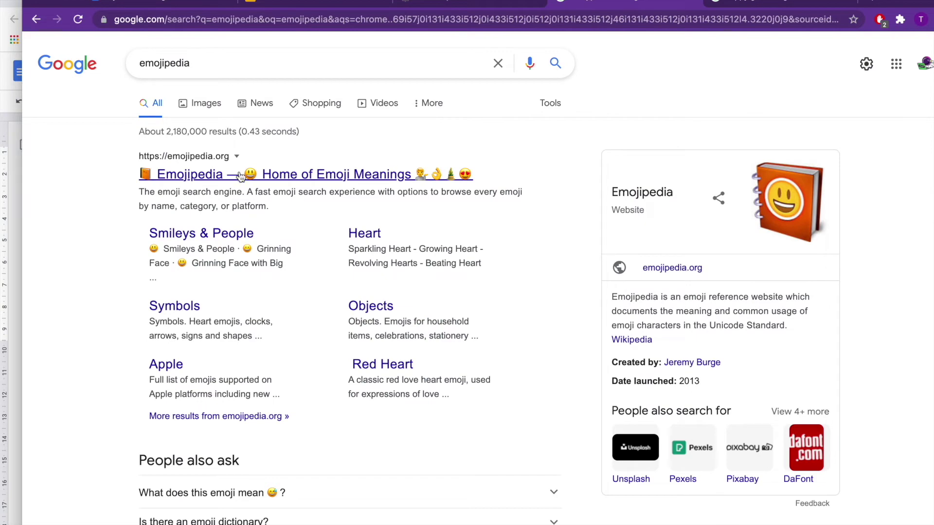
# Search Emojipedia for 'party' and copy the Partying Face emoji
pyautogui.doubleClick(142, 63)
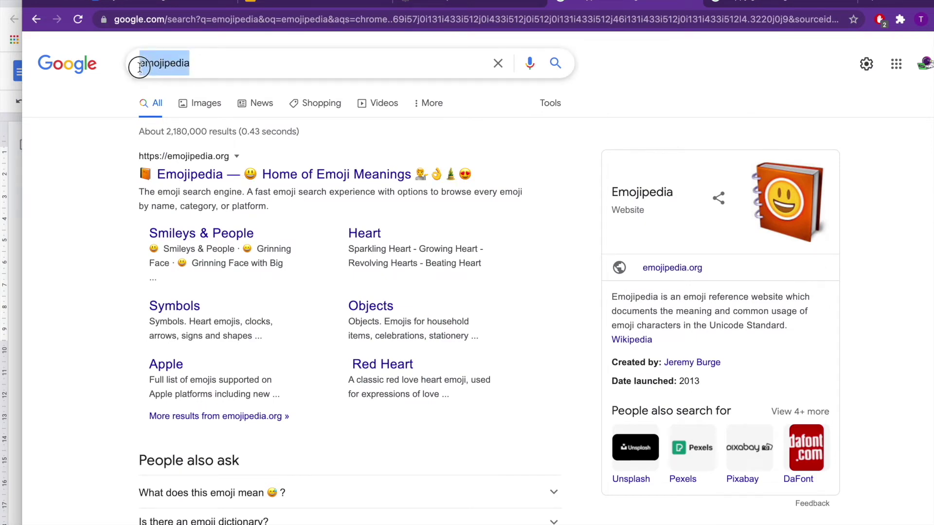
pyautogui.click(30, 330)
pyautogui.click(287, 178)
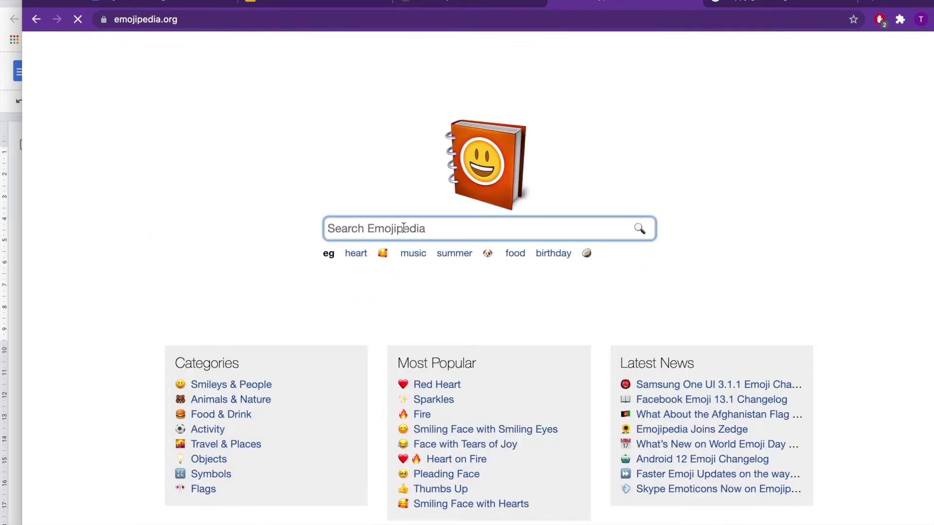
pyautogui.write('party')
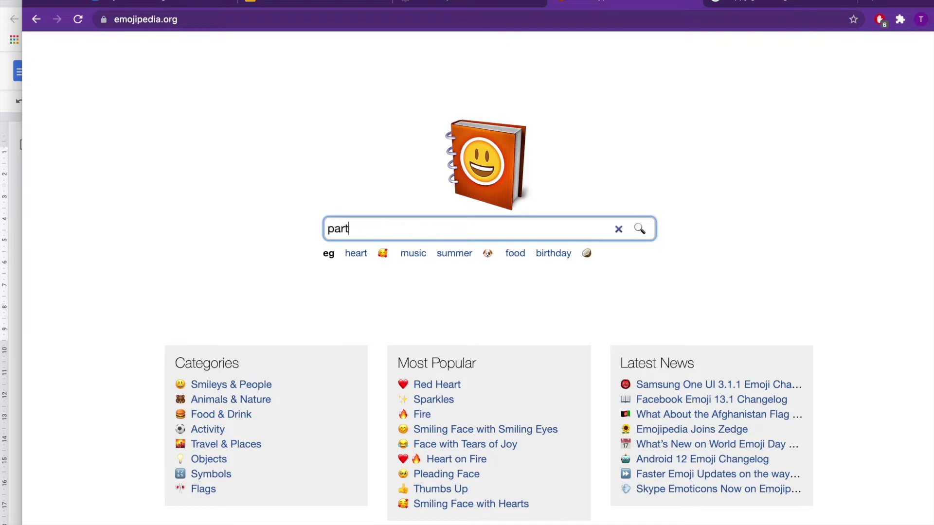
pyautogui.press('Return')
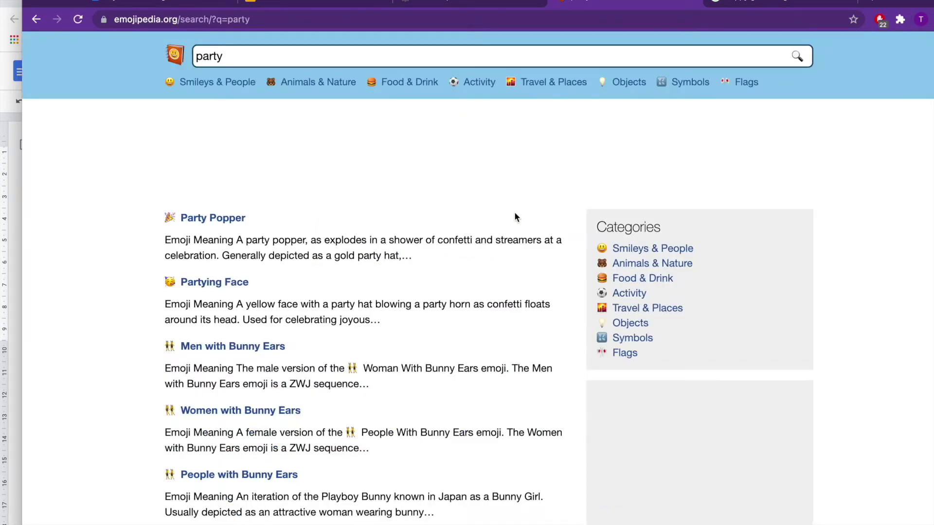
pyautogui.click(212, 281)
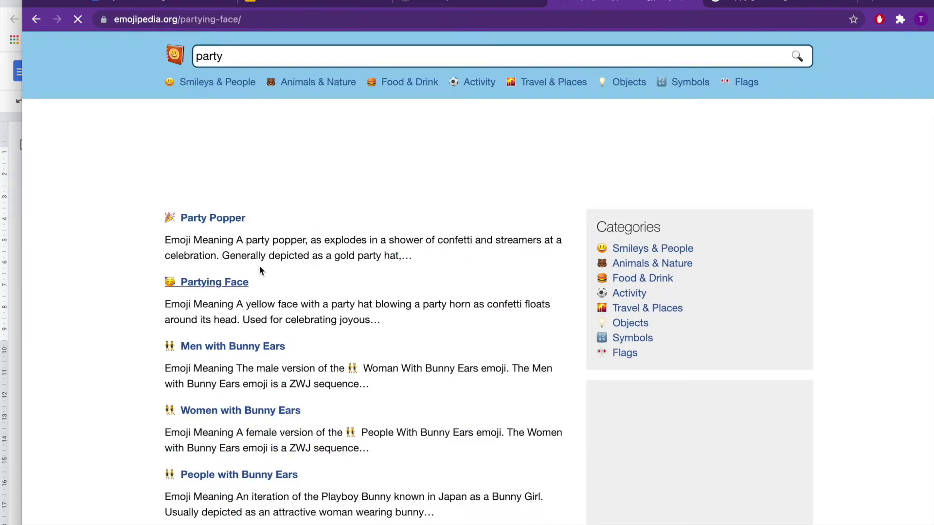
pyautogui.click(343, 421)
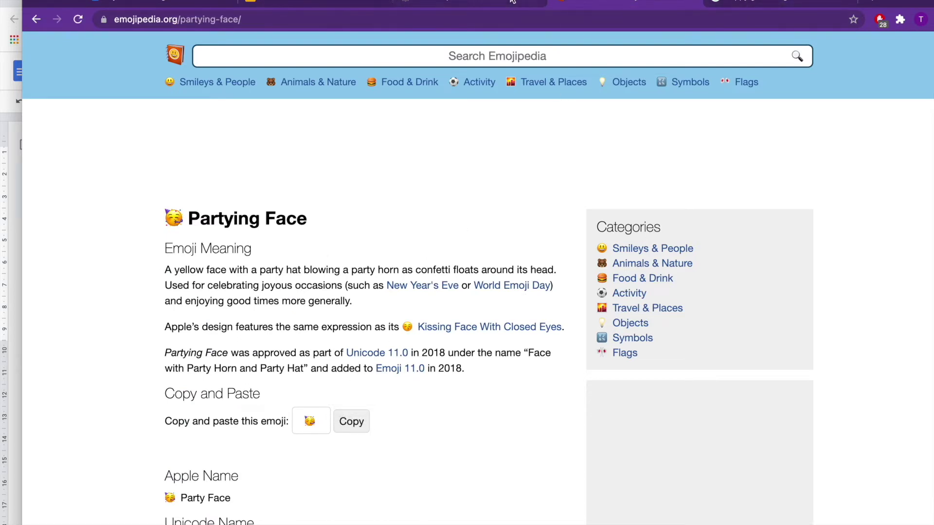
pyautogui.click(317, 7)
# Paste the Partying Face emoji after 'It's Friday!' in the blue bubble
pyautogui.click(544, 268)
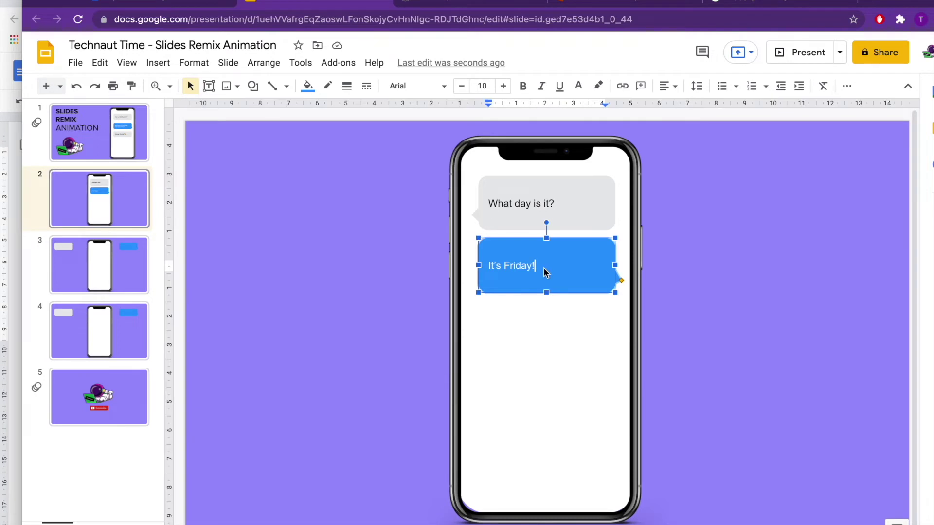
pyautogui.hotkey('ctrl', 'v')
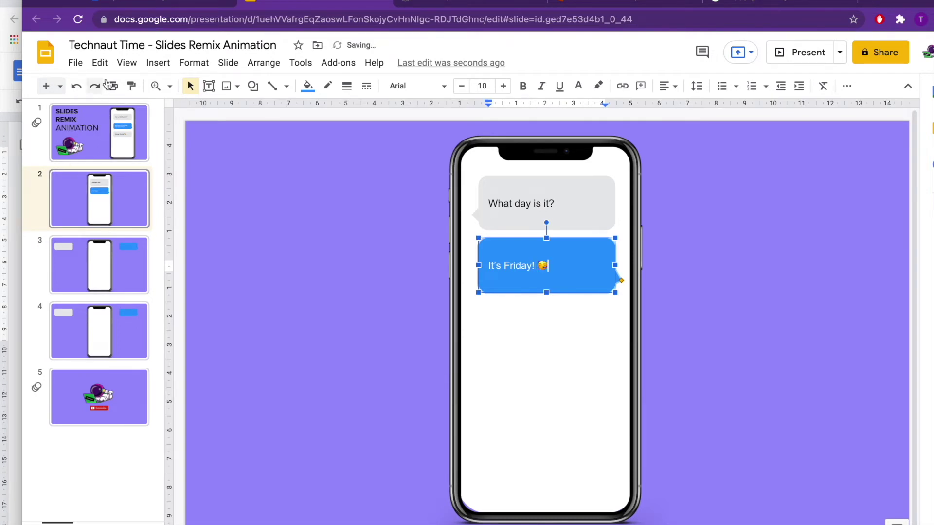
pyautogui.click(99, 63)
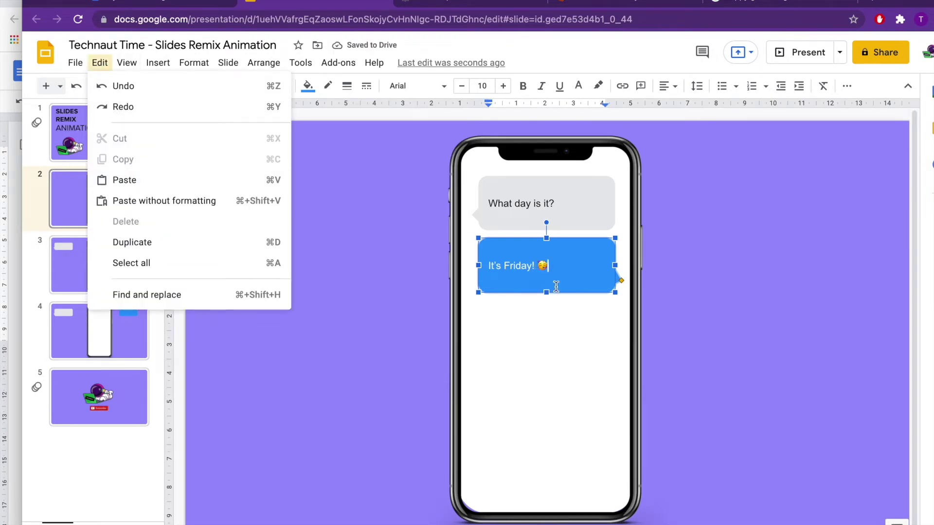
# Drag the blue bubble's bottom edge up to make it shorter
pyautogui.click(577, 269)
pyautogui.moveTo(548, 293); pyautogui.dragTo(547, 277)
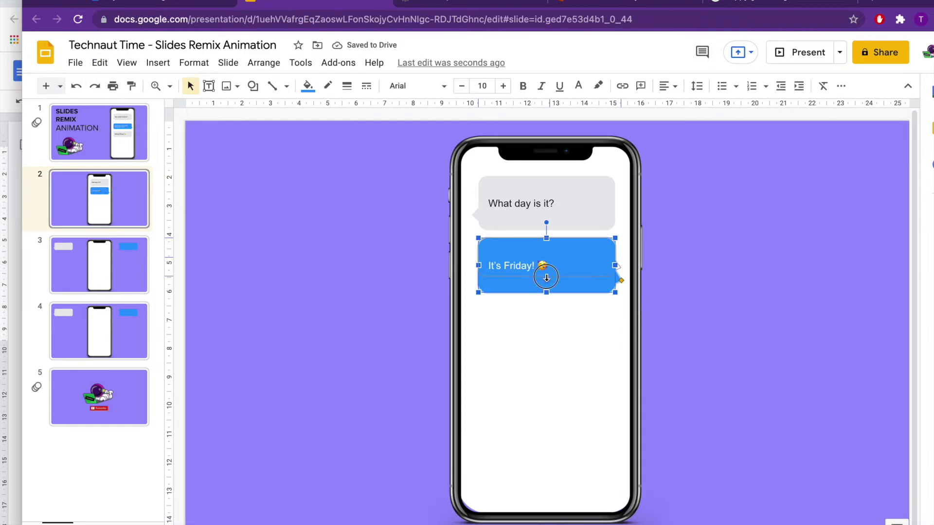
pyautogui.click(757, 253)
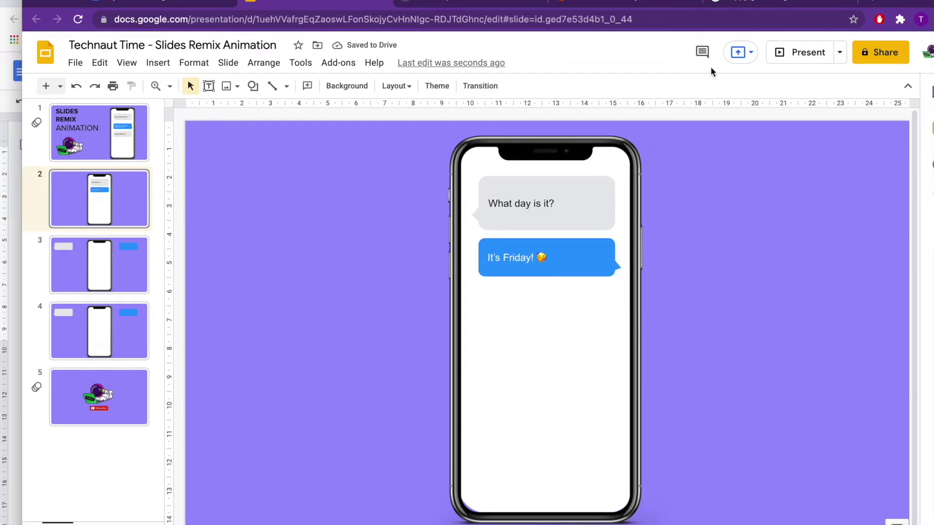
pyautogui.click(750, 11)
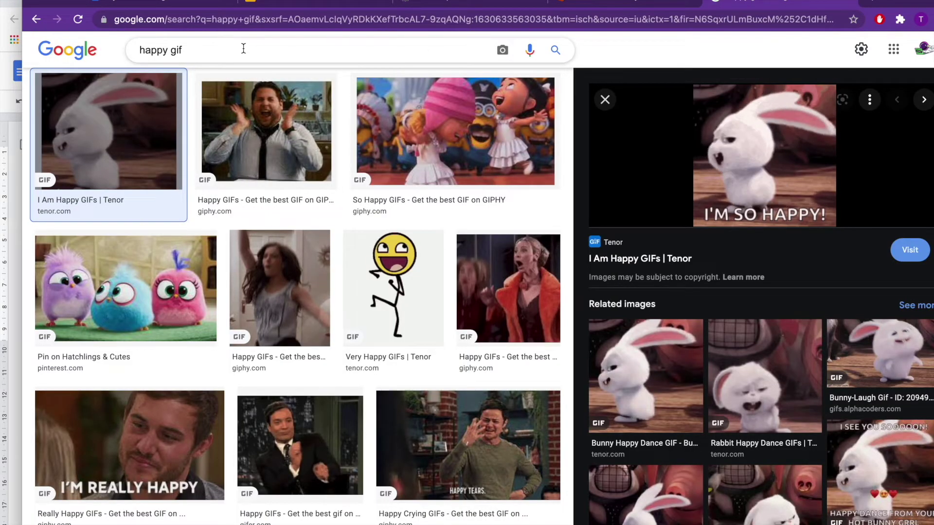
# Search Google Images for 'happy gif' and copy the bunny GIF's image address
pyautogui.hotkey('ctrl', 'l')
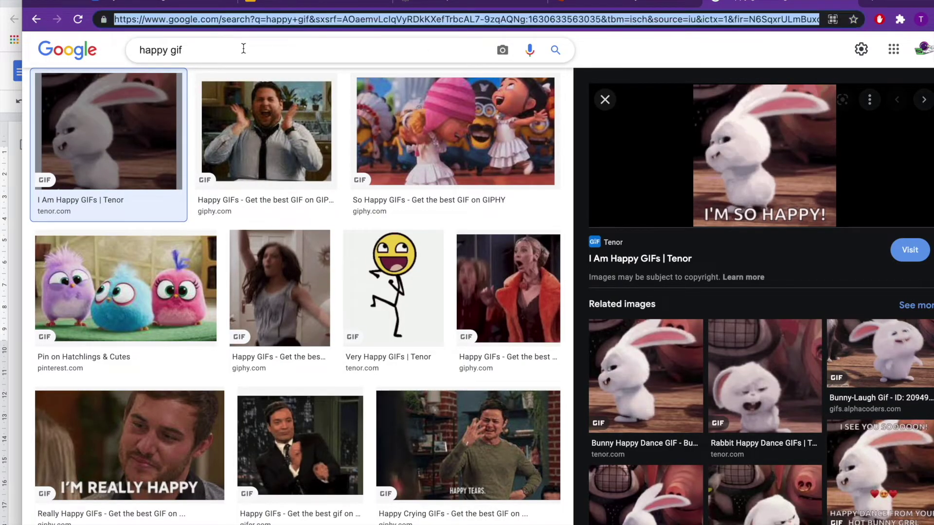
pyautogui.write('images.google.c')
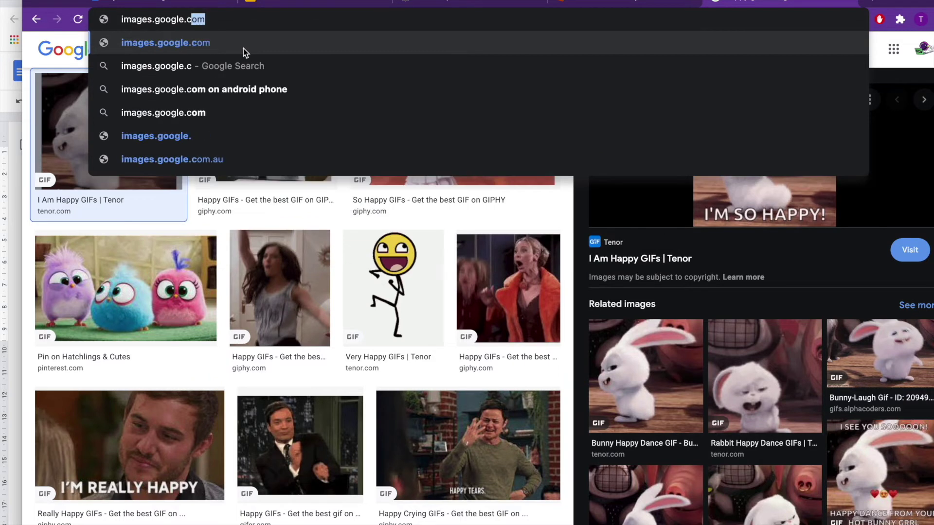
pyautogui.press('Return')
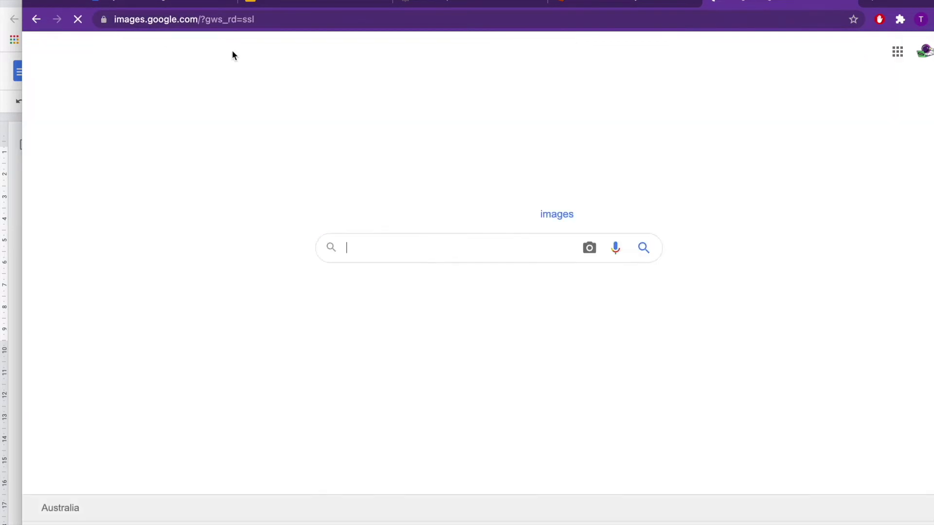
pyautogui.write('happy gif')
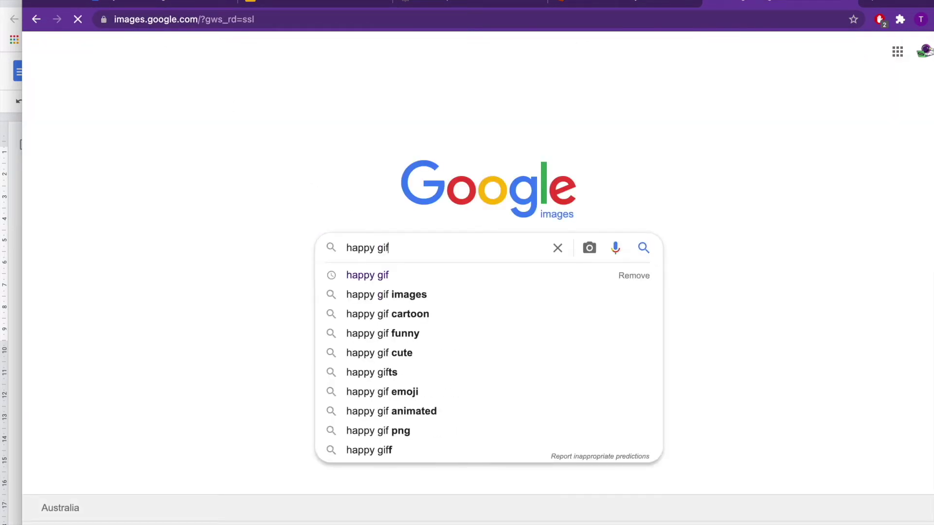
pyautogui.press('Return')
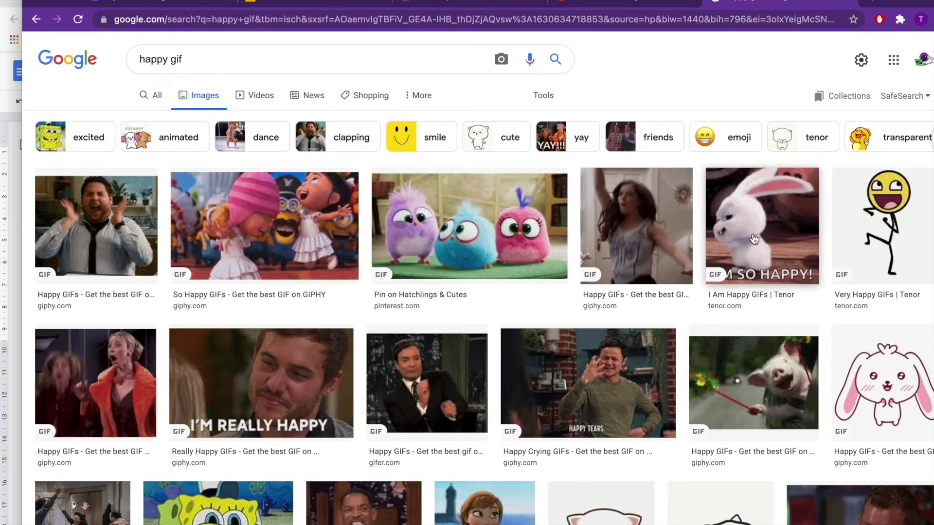
pyautogui.click(754, 240)
pyautogui.rightClick(772, 166)
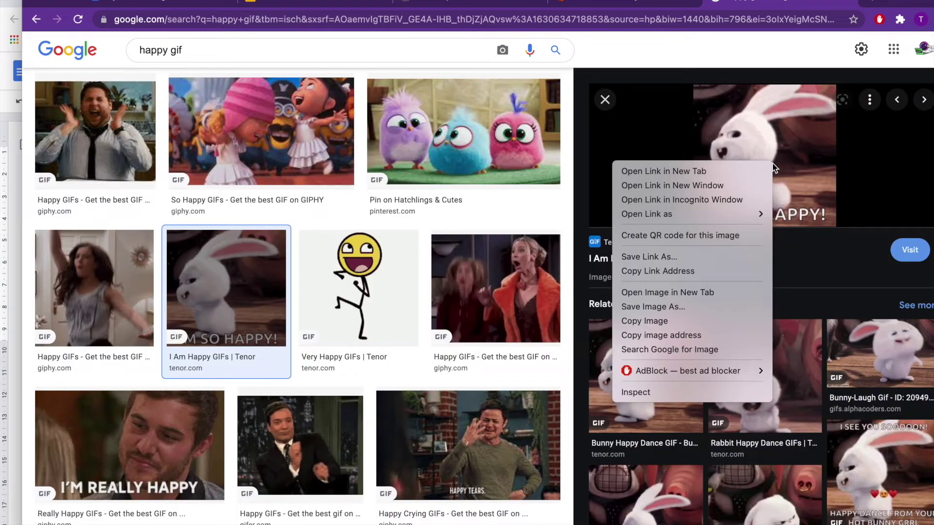
pyautogui.click(741, 335)
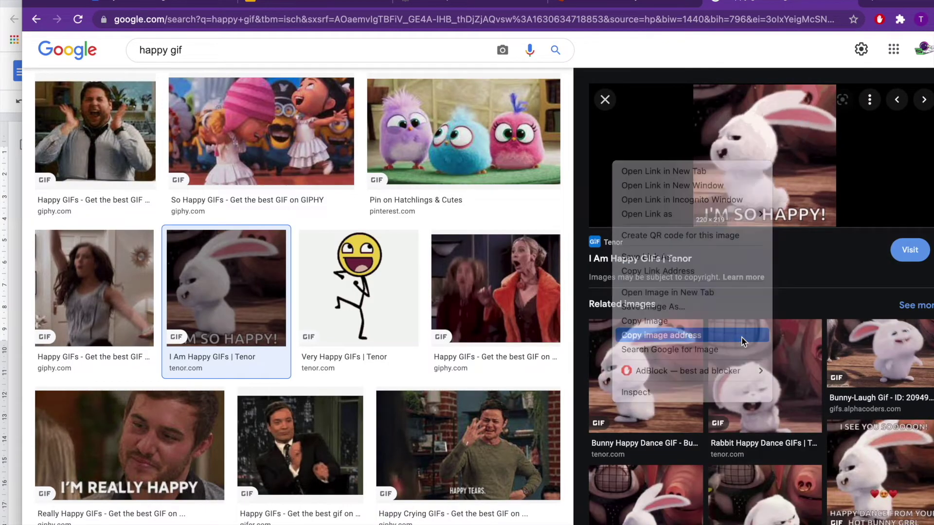
pyautogui.click(326, 4)
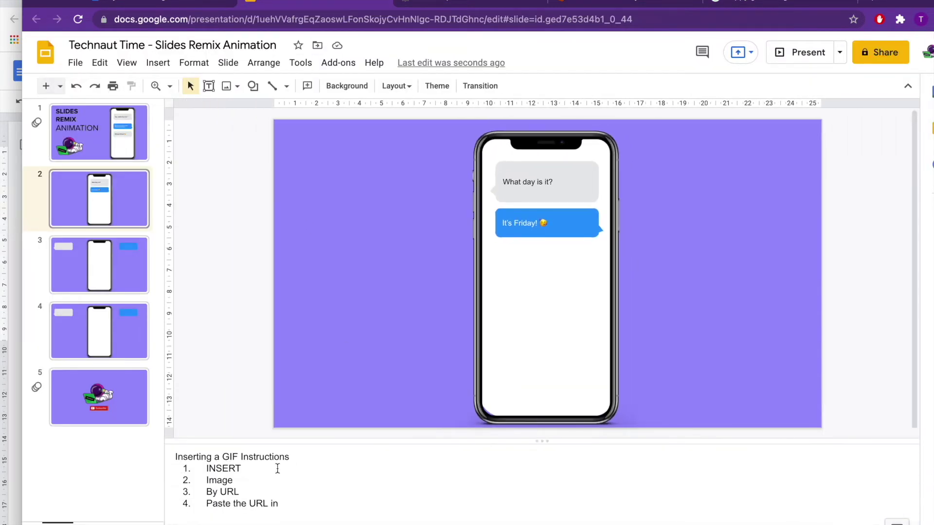
# Insert the bunny GIF on slide 2 by URL using the copied image address
pyautogui.moveTo(176, 457); pyautogui.dragTo(301, 507)
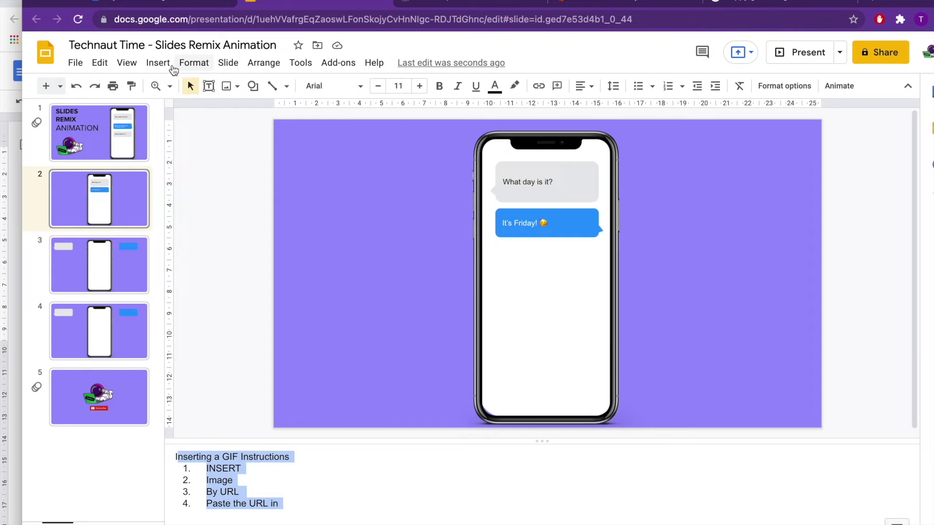
pyautogui.click(160, 64)
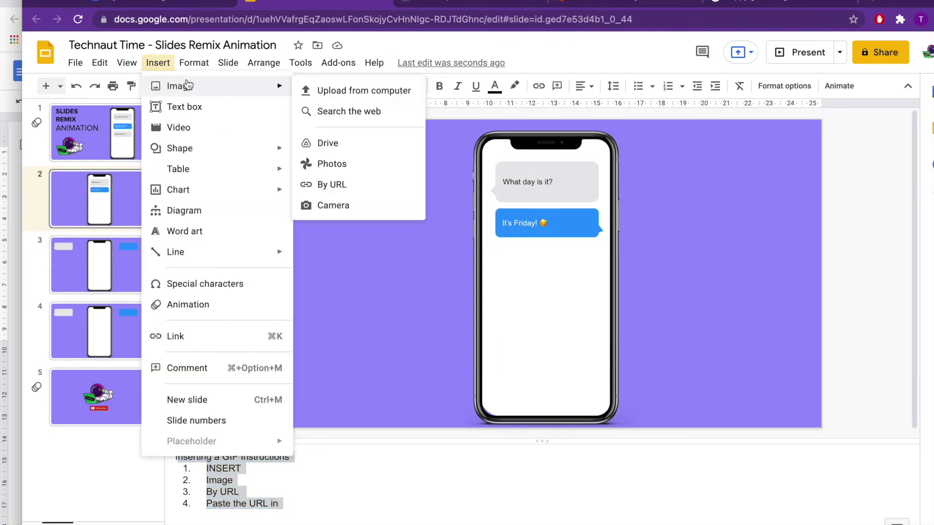
pyautogui.click(342, 183)
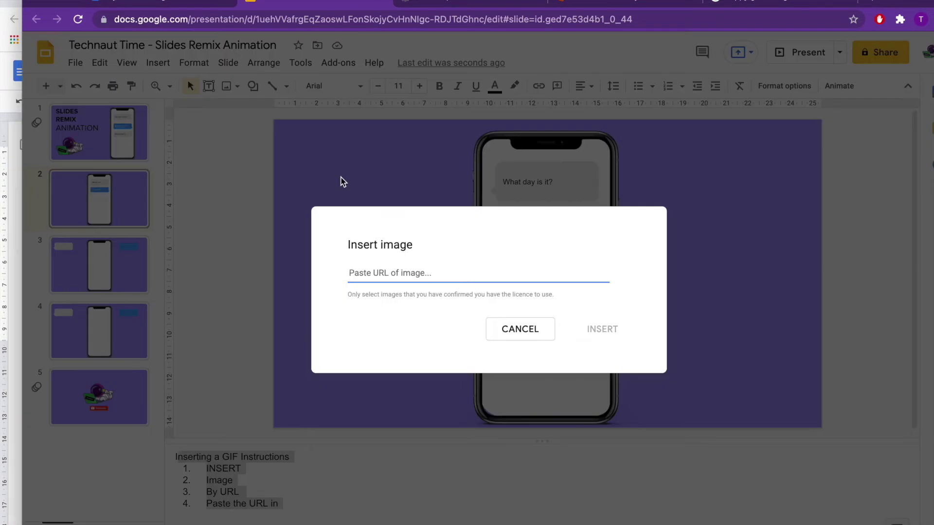
pyautogui.hotkey('ctrl', 'v')
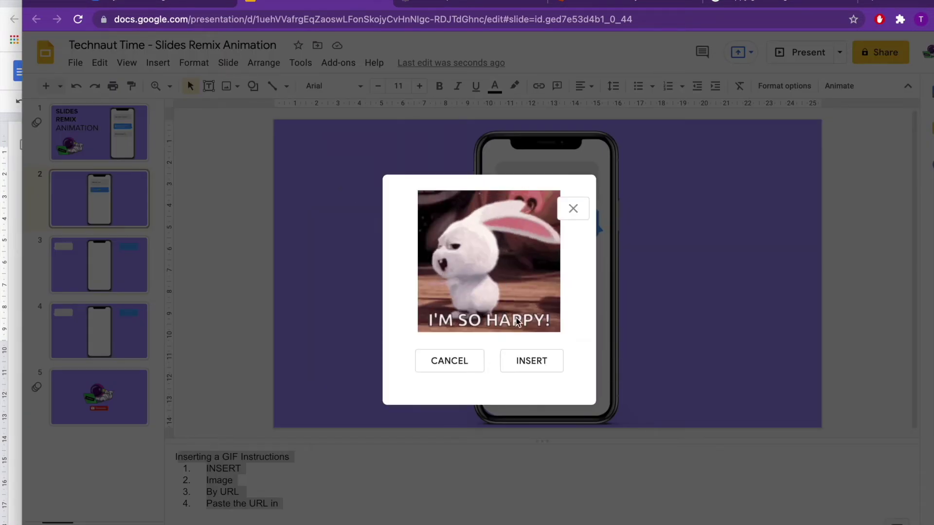
pyautogui.click(534, 360)
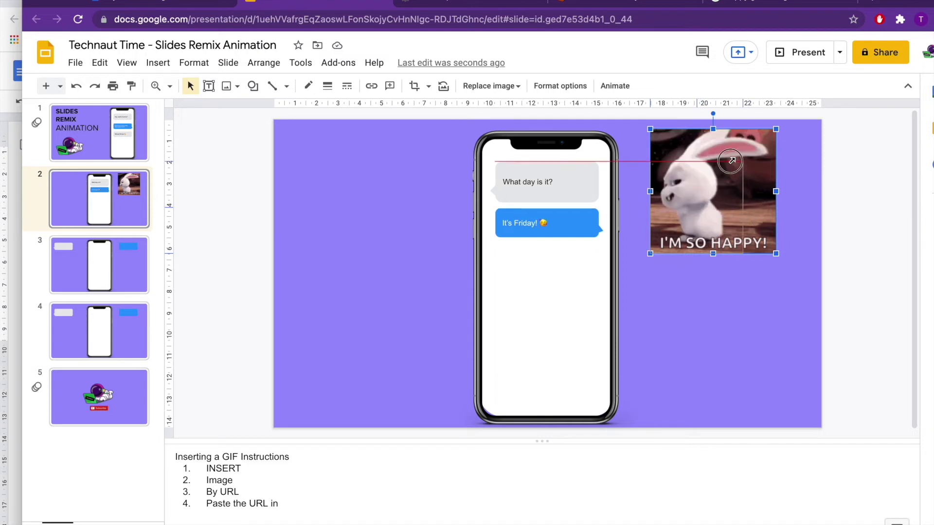
# Shrink the bunny GIF and move it into the phone below 'It's Friday!'
pyautogui.moveTo(774, 128); pyautogui.dragTo(721, 181)
pyautogui.click(783, 225)
pyautogui.moveTo(693, 229); pyautogui.dragTo(564, 294)
pyautogui.click(675, 312)
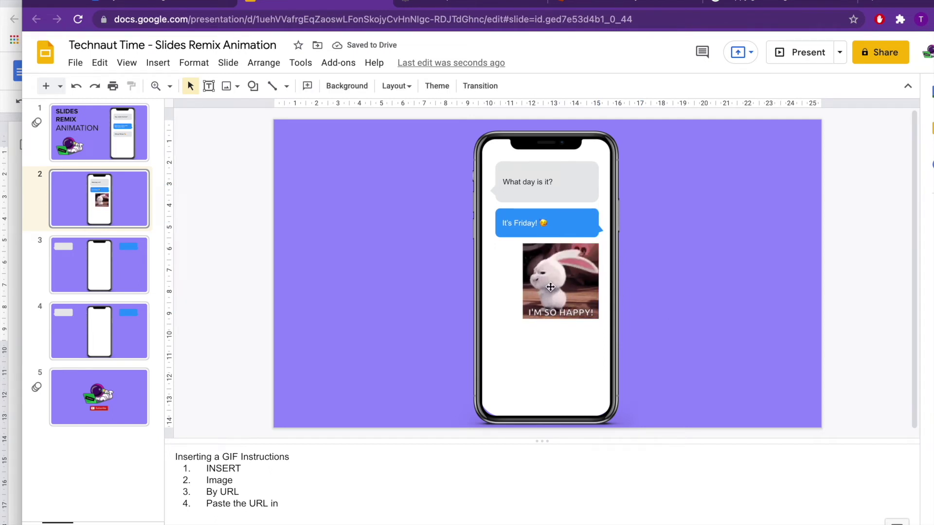
# Preview slide 2 full-screen, then exit the presentation
pyautogui.click(803, 61)
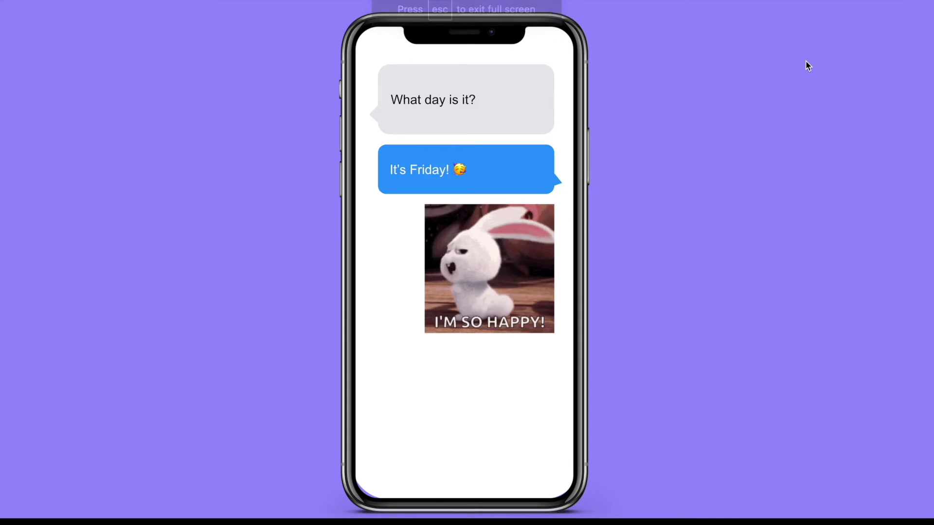
pyautogui.press('Escape')
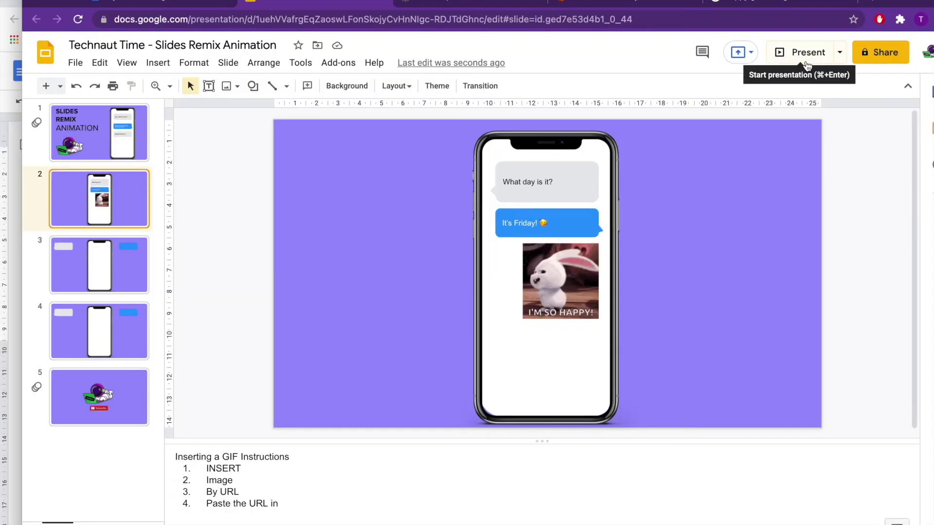
pyautogui.click(574, 189)
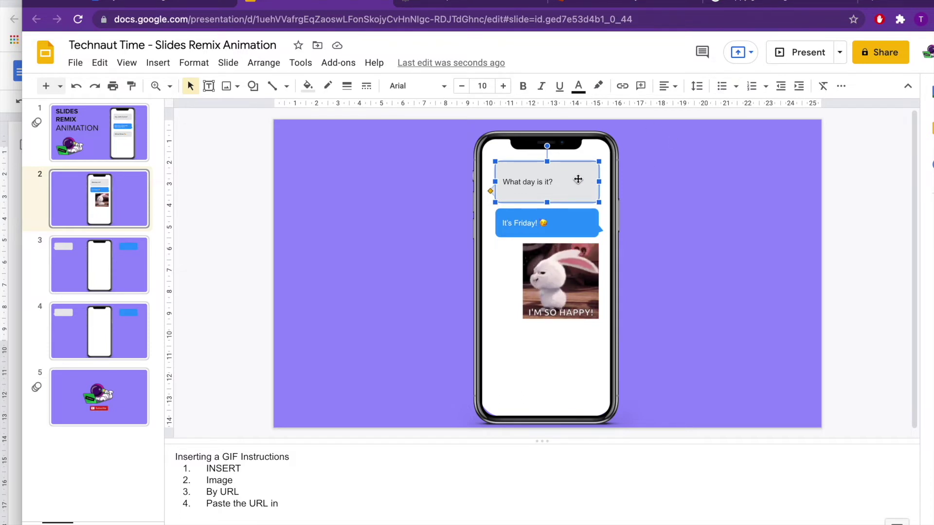
# Shorten 'What day is it?' and nudge the 'It's Friday!' bubble and bunny GIF upward
pyautogui.moveTo(546, 201); pyautogui.dragTo(546, 190)
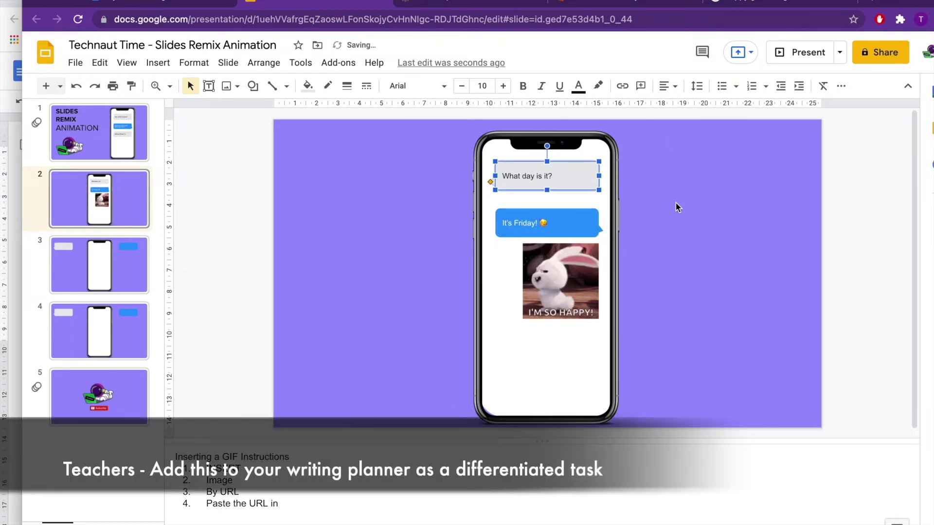
pyautogui.click(677, 206)
pyautogui.moveTo(576, 220); pyautogui.dragTo(575, 209)
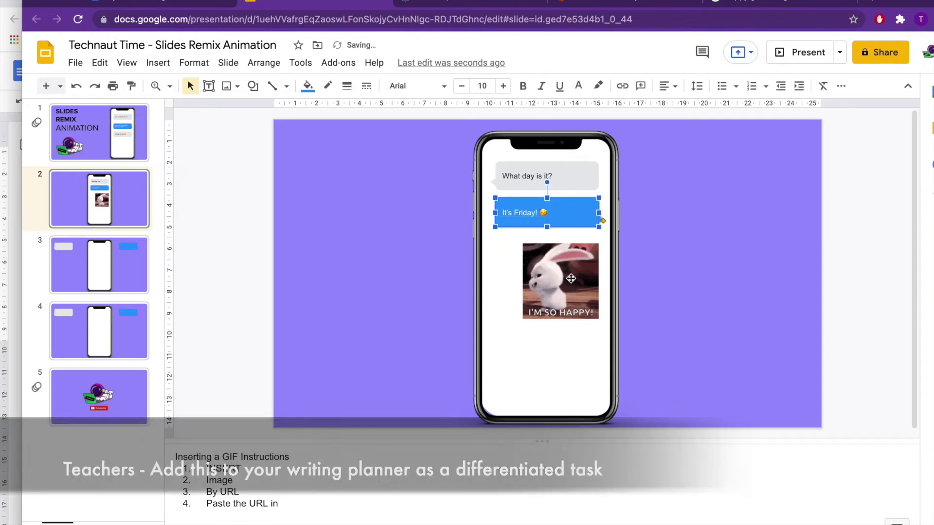
pyautogui.click(574, 283)
pyautogui.moveTo(574, 282); pyautogui.dragTo(574, 274)
pyautogui.click(677, 258)
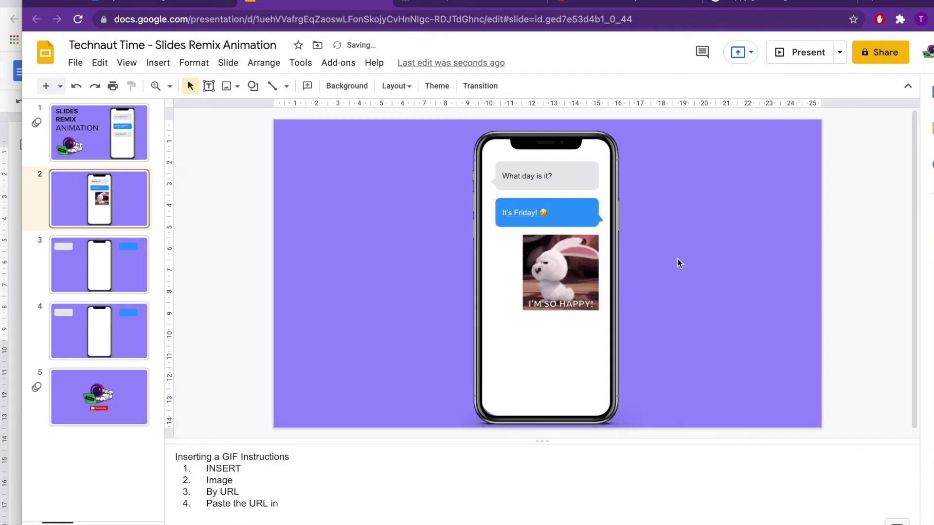
pyautogui.click(565, 188)
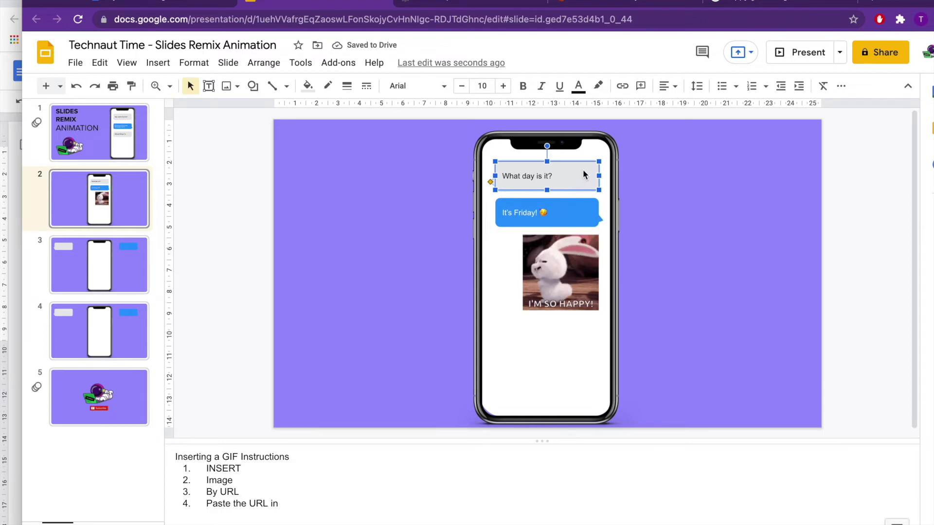
pyautogui.rightClick(583, 173)
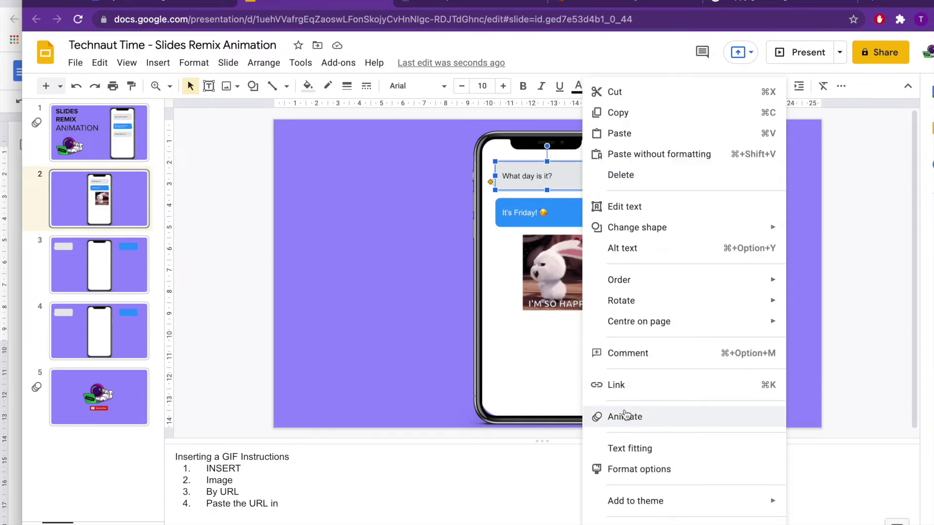
# Give the 'What day is it?' bubble a Fade in, On click animation and preview it
pyautogui.click(625, 416)
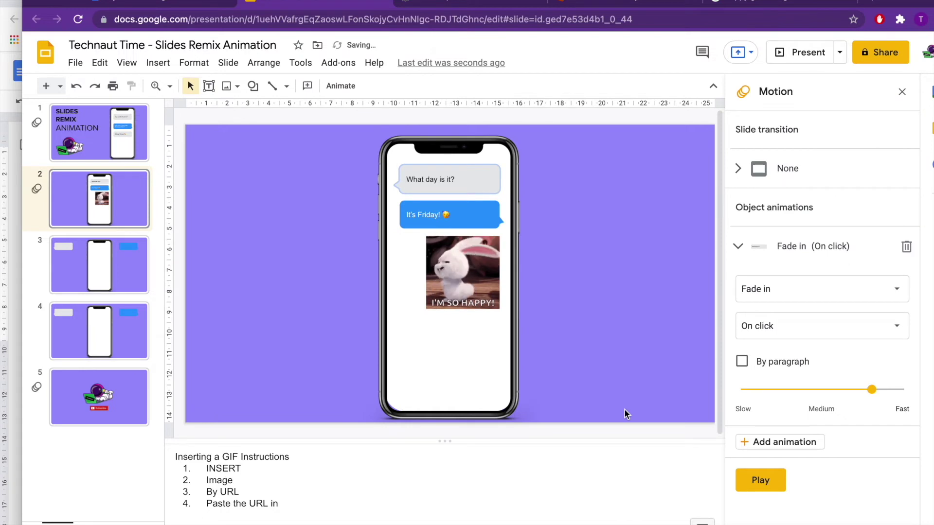
pyautogui.click(773, 294)
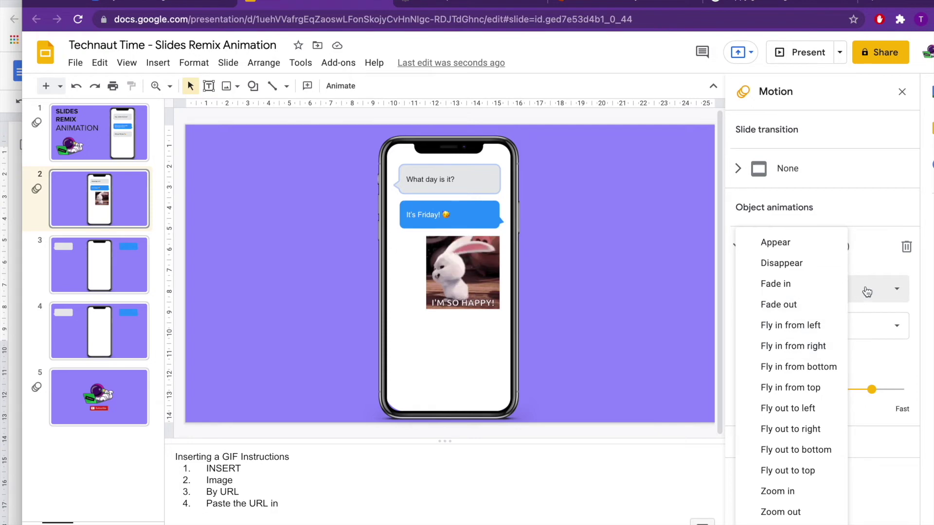
pyautogui.click(876, 267)
pyautogui.click(805, 246)
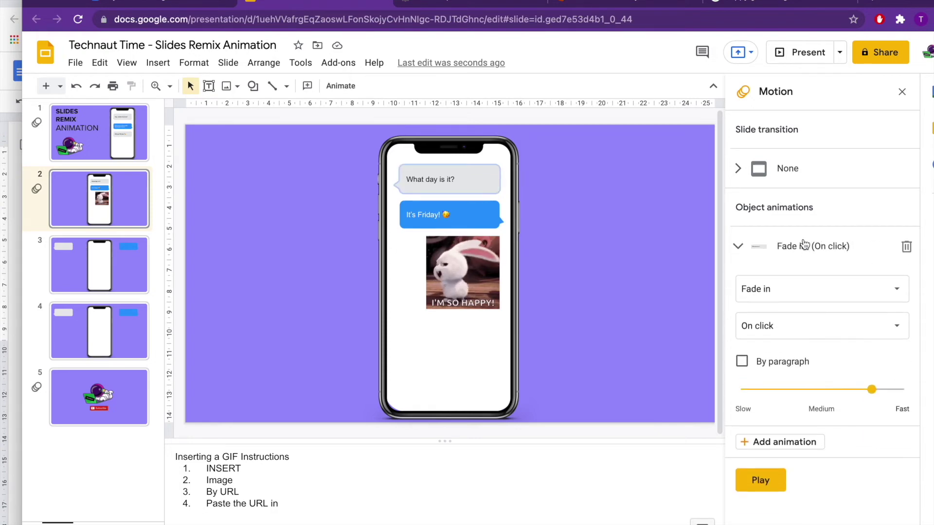
pyautogui.click(757, 481)
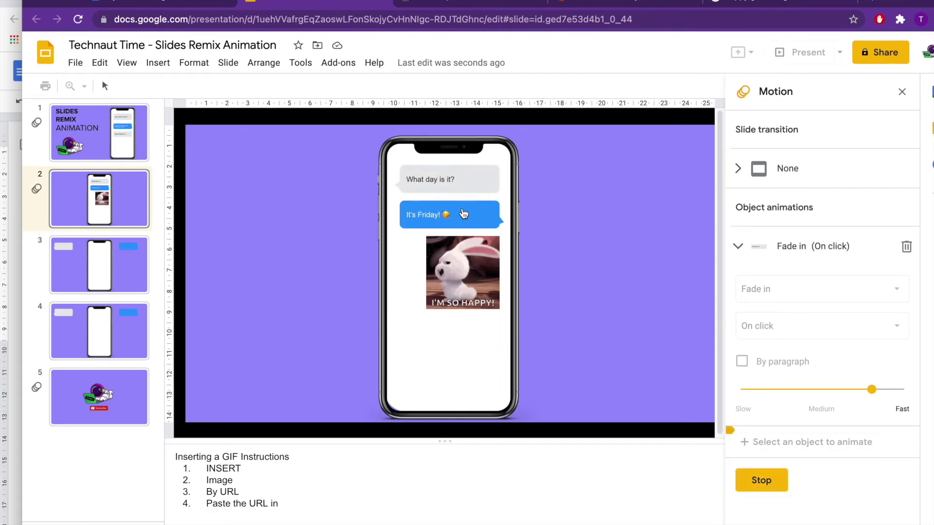
pyautogui.click(463, 214)
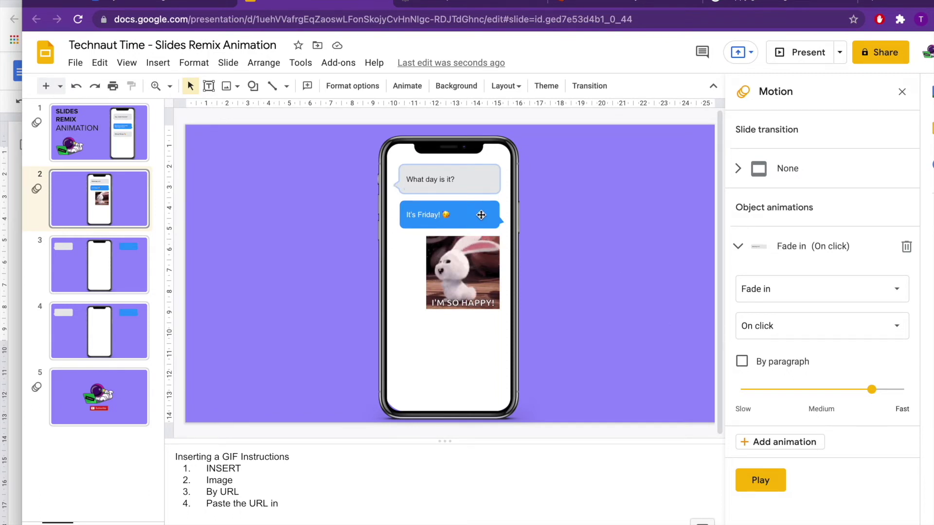
pyautogui.click(467, 215)
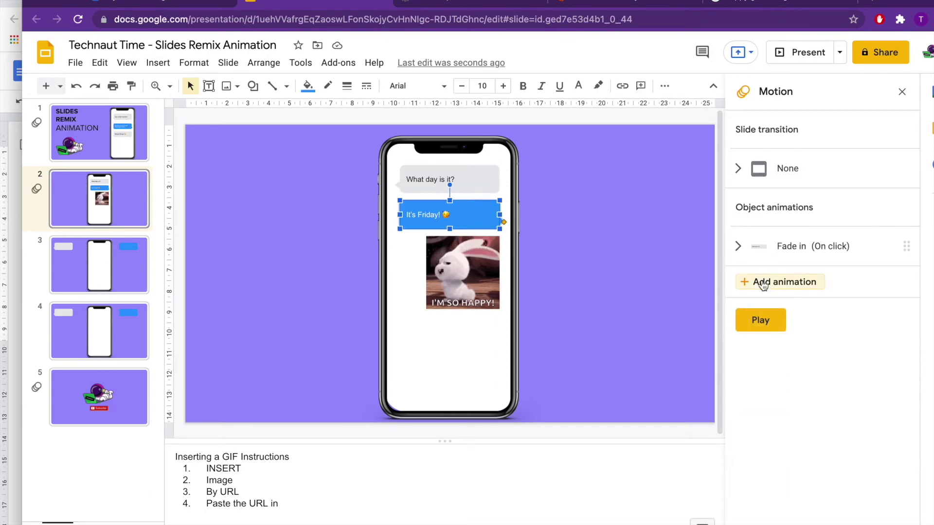
pyautogui.click(757, 283)
pyautogui.click(752, 327)
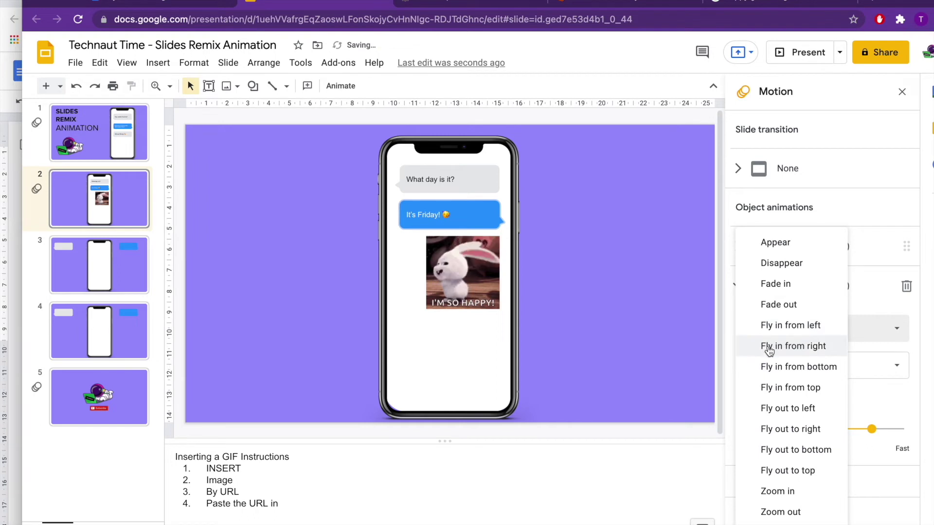
pyautogui.click(768, 347)
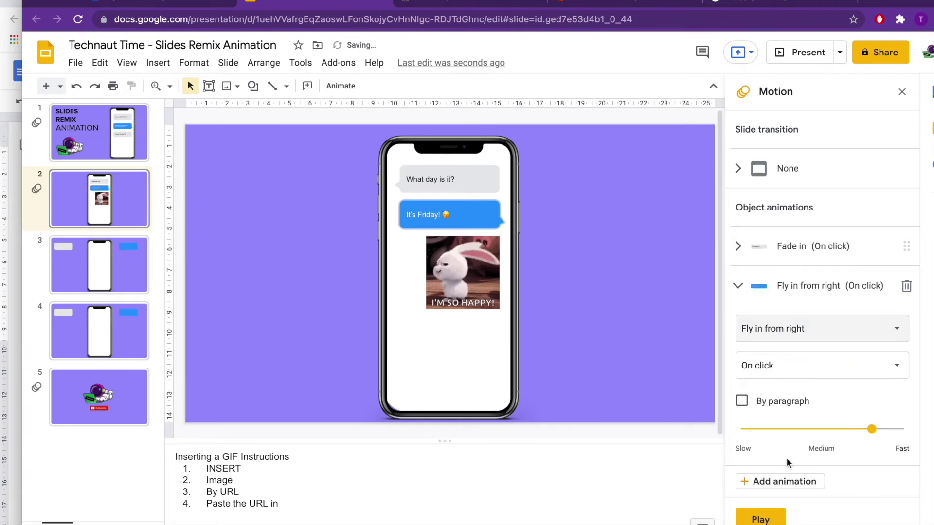
pyautogui.click(761, 518)
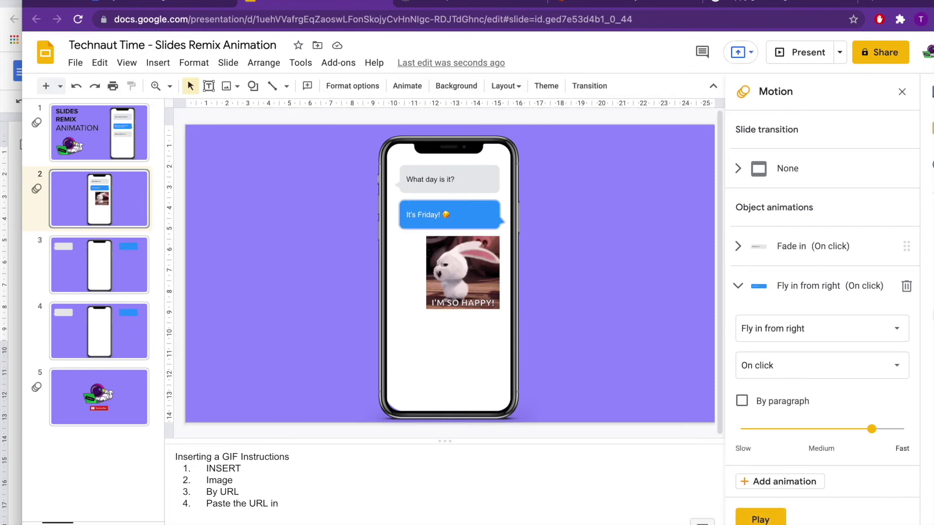
pyautogui.click(907, 286)
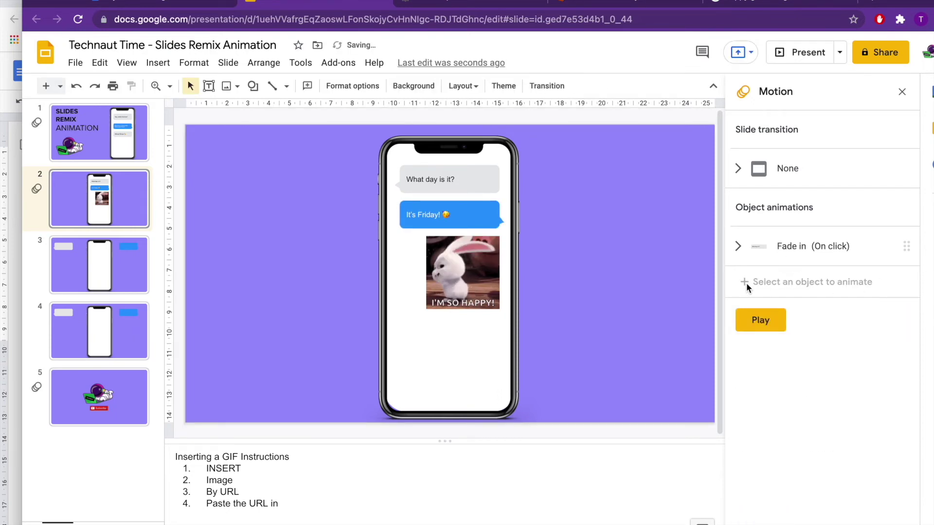
# Add a Fade in, On click animation to the 'It's Friday!' bubble and the bunny GIF
pyautogui.click(451, 221)
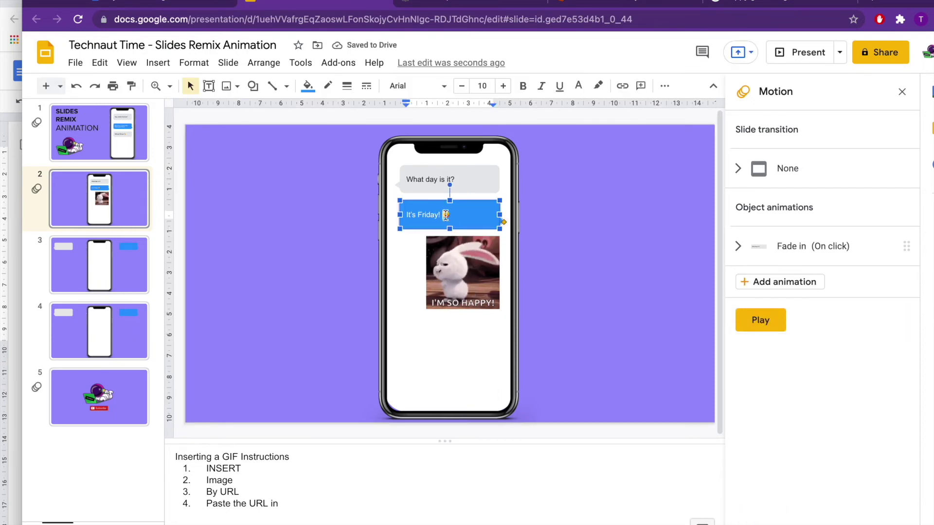
pyautogui.click(796, 281)
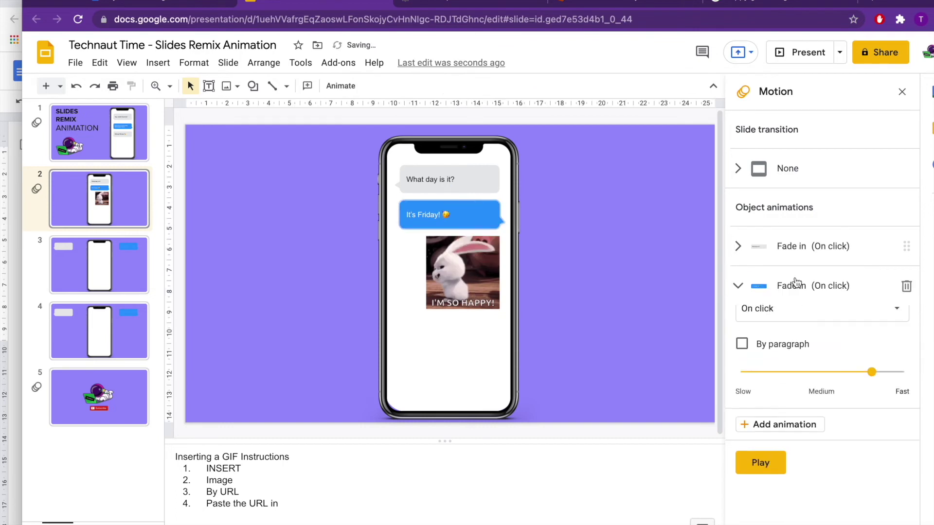
pyautogui.click(509, 275)
pyautogui.click(761, 323)
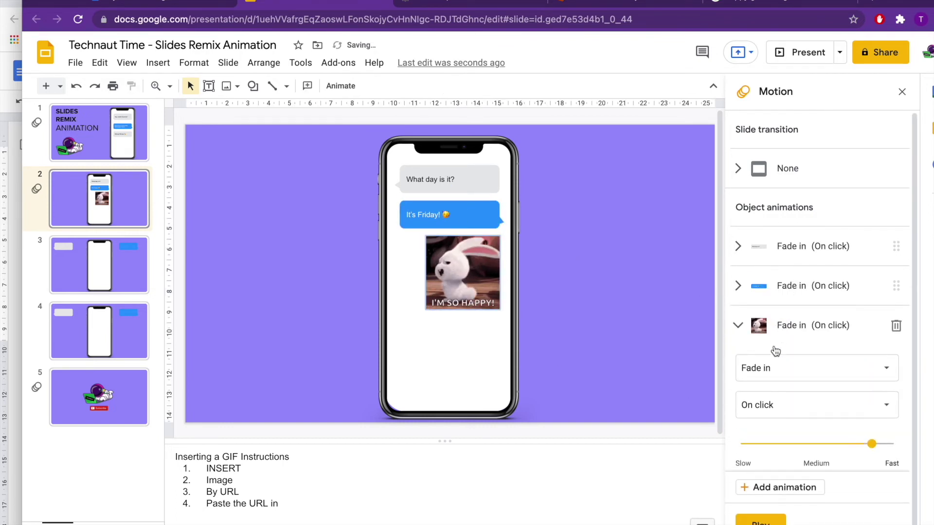
# Preview the three fade-ins in sequence, then close the Motion panel
pyautogui.click(774, 522)
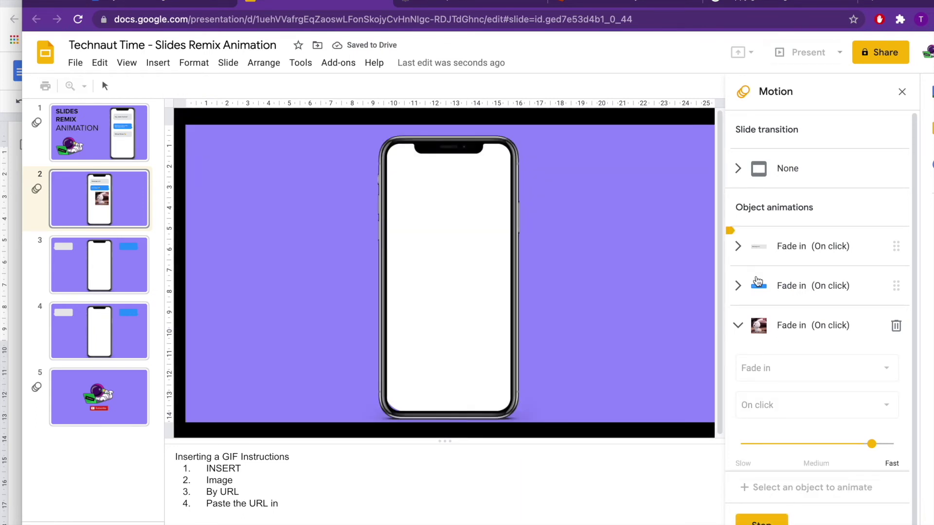
pyautogui.click(648, 215)
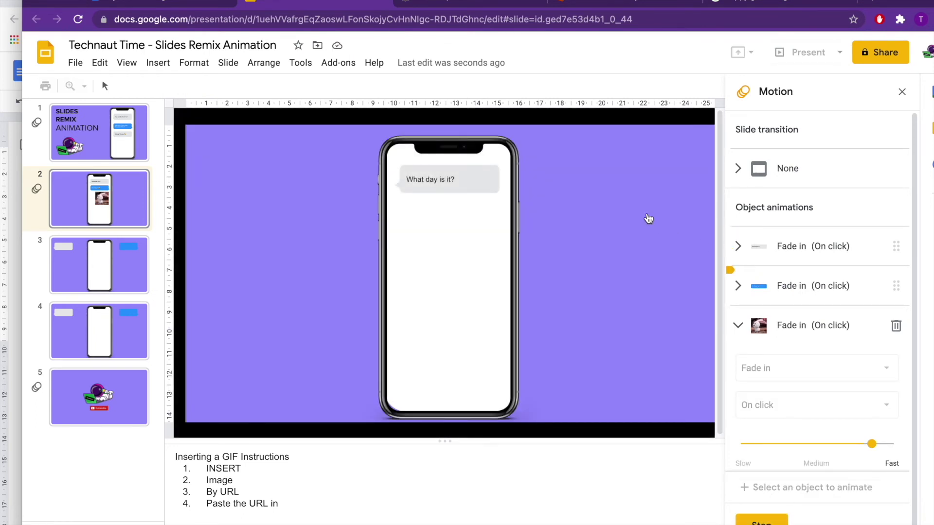
pyautogui.click(648, 218)
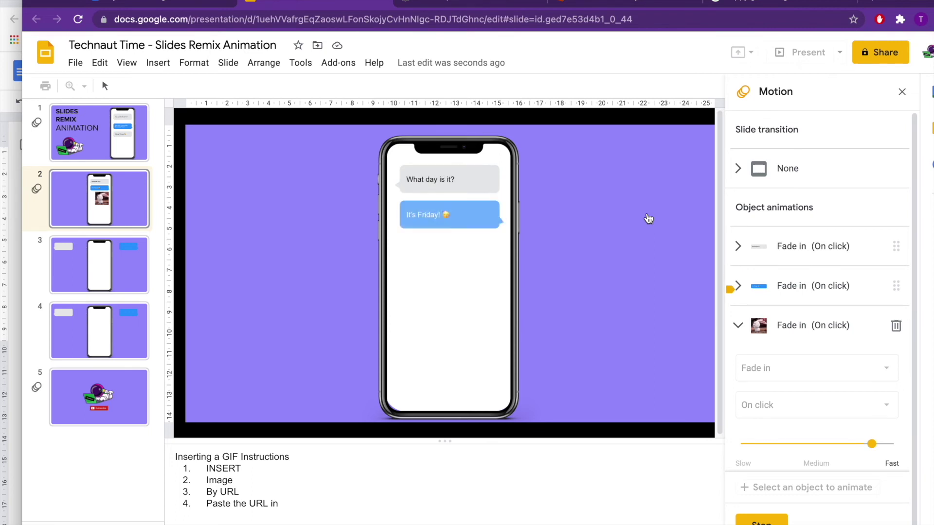
pyautogui.click(648, 219)
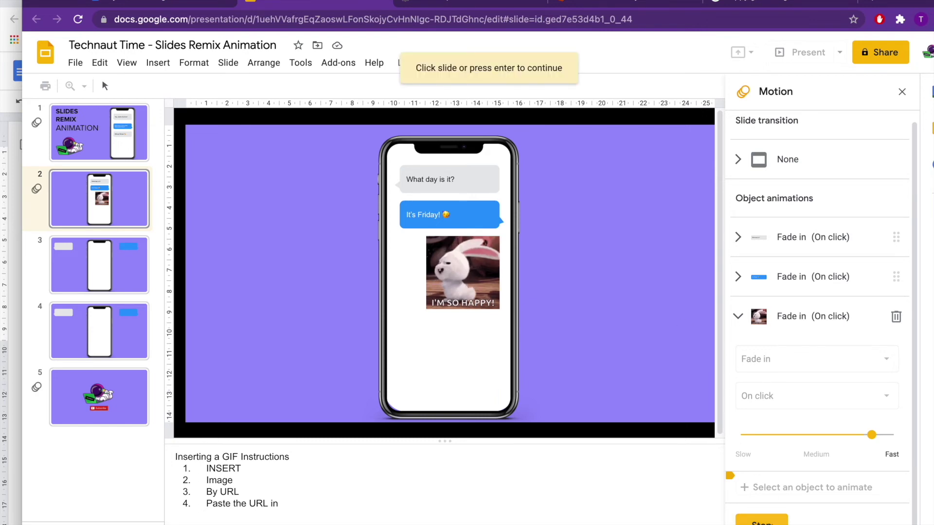
pyautogui.click(761, 520)
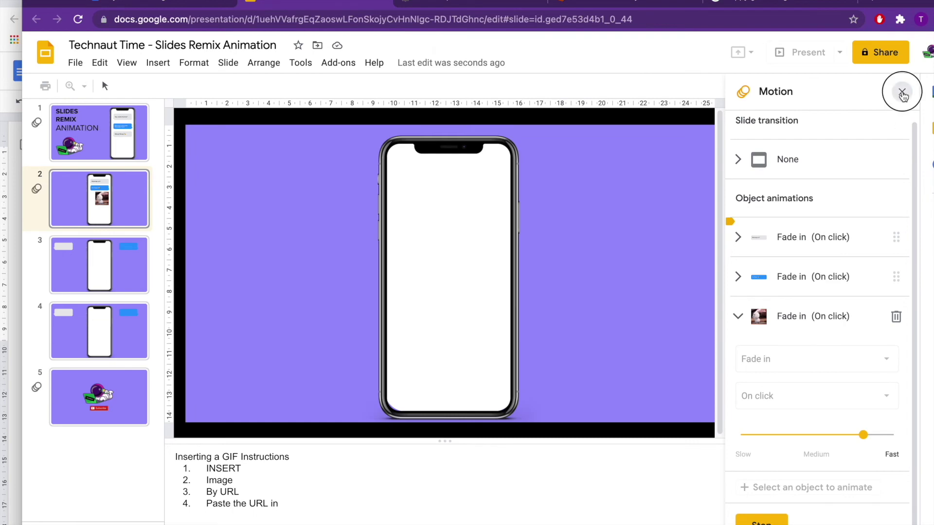
pyautogui.click(902, 92)
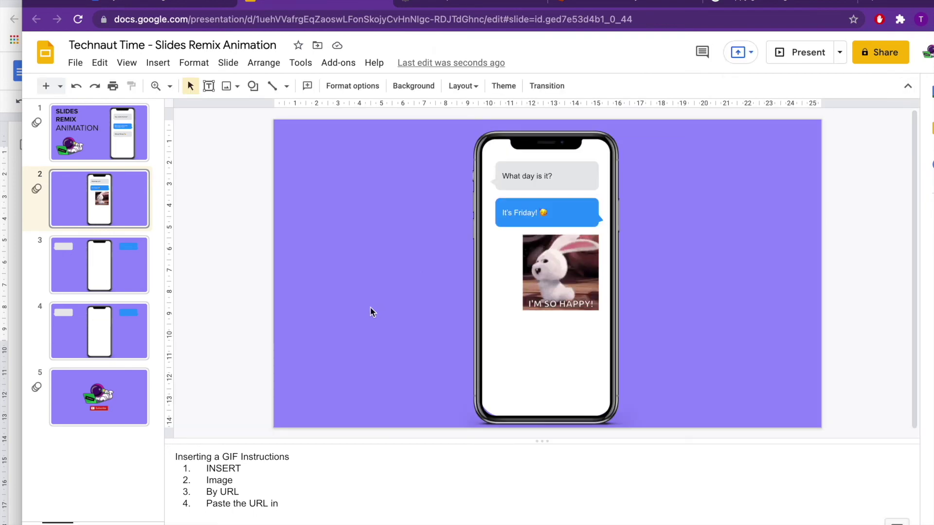
# Duplicate slide 3, the empty phone with grey and blue bubbles, then go back to slide 2
pyautogui.click(127, 268)
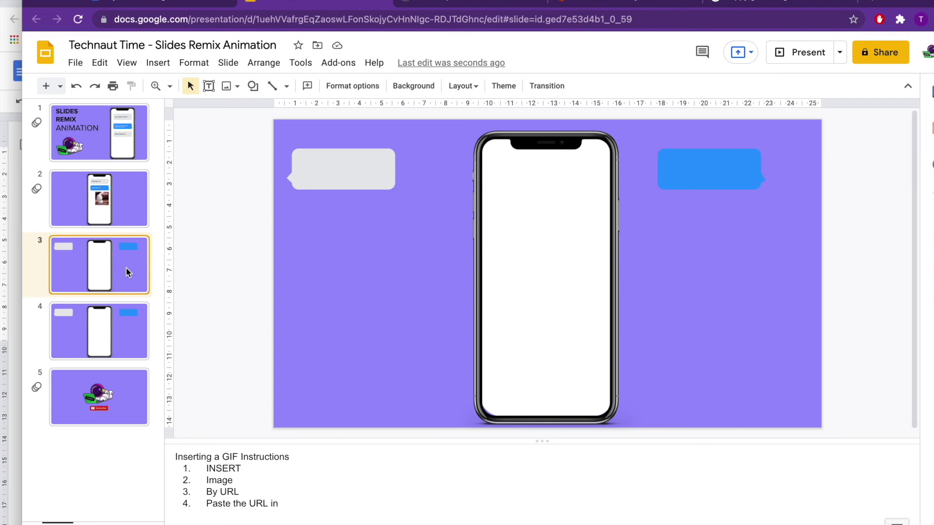
pyautogui.hotkey('ctrl', 'd')
pyautogui.click(126, 272)
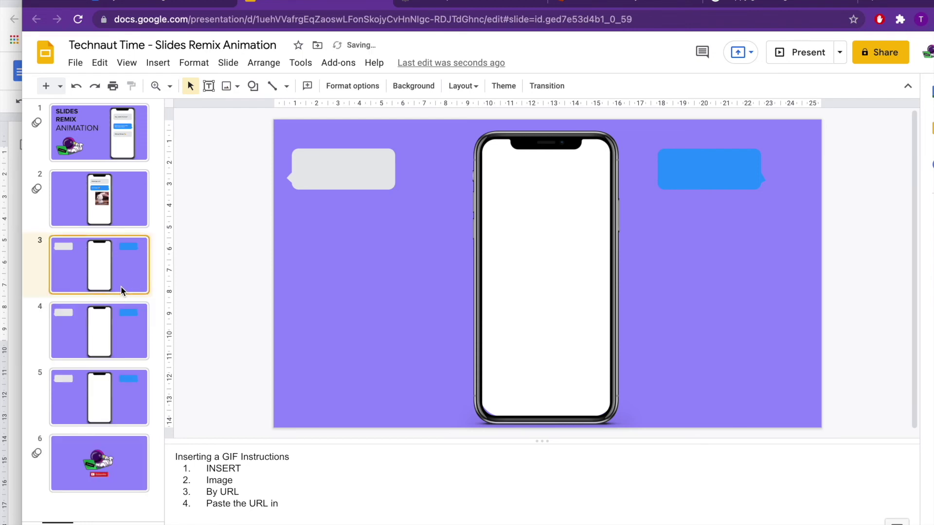
pyautogui.click(127, 221)
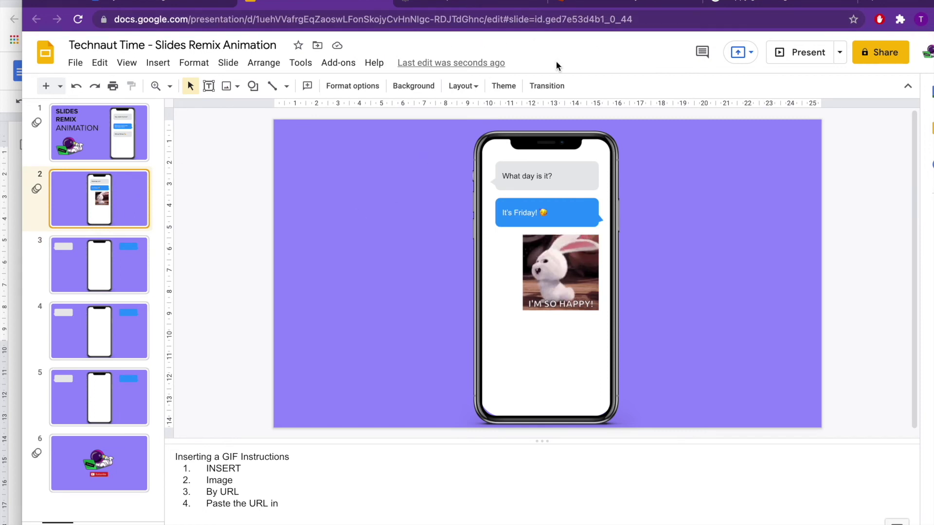
pyautogui.click(629, 5)
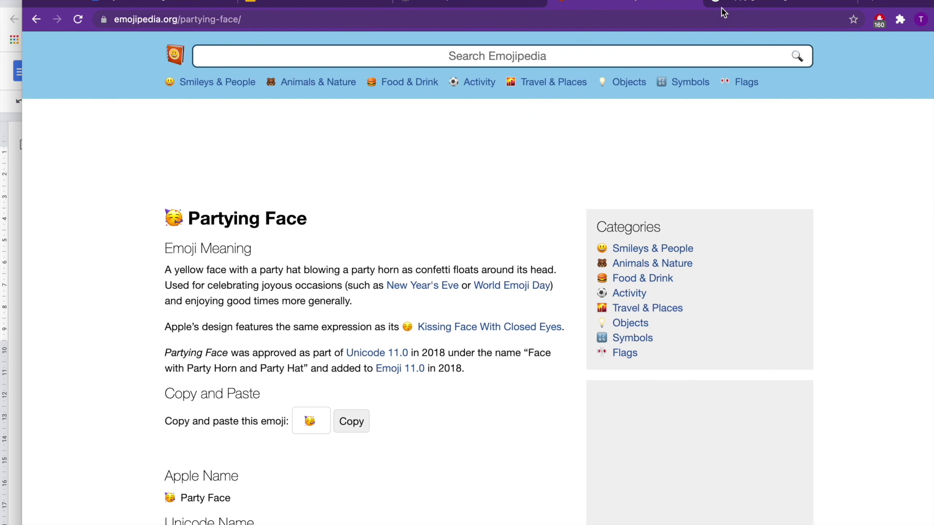
pyautogui.click(335, 7)
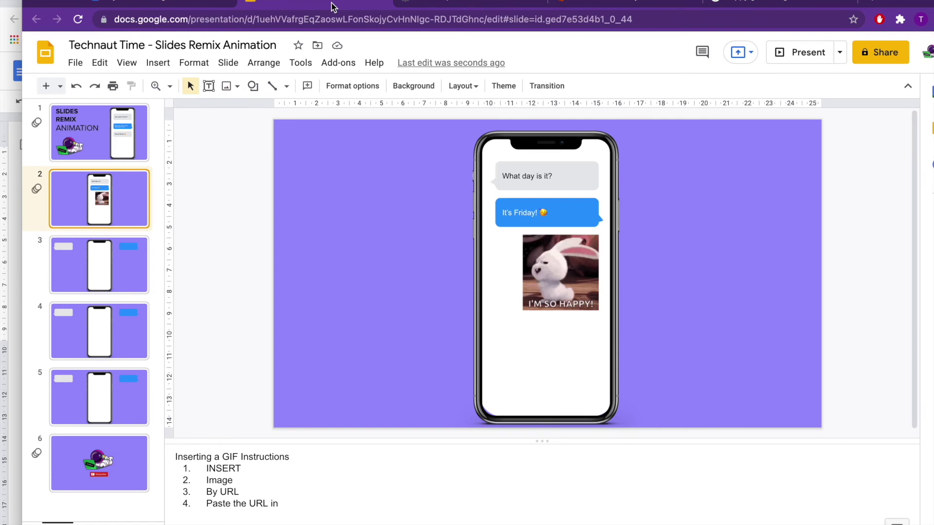
# Go to slide 6, the closing astronaut slide with the Subscribe button
pyautogui.click(95, 483)
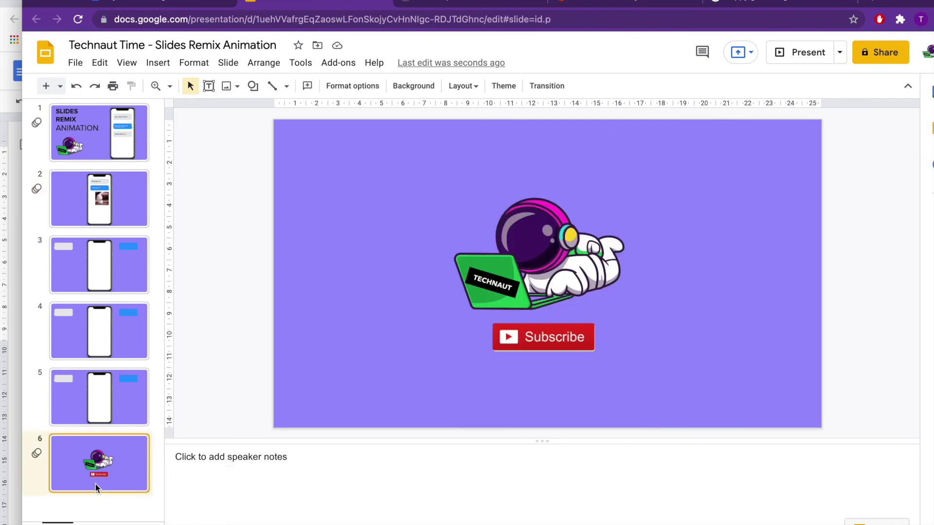